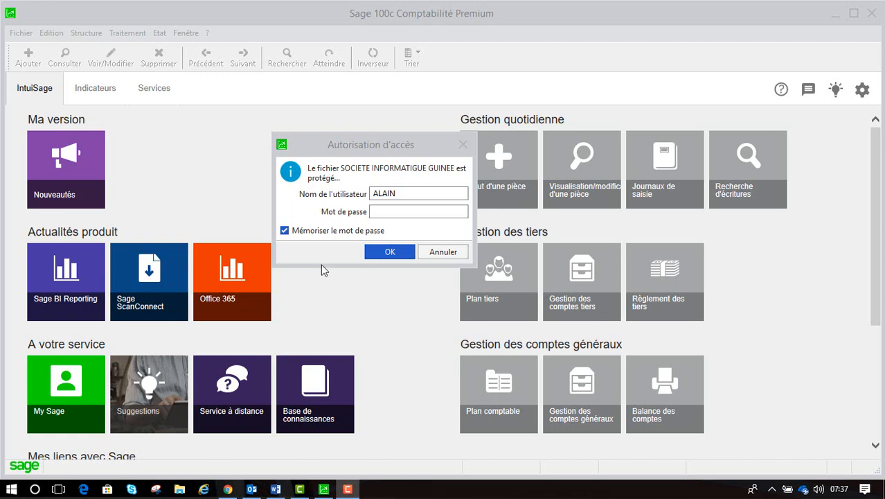
Validate access to the protected company file and open the list of entry journals (Journaux de saisie).
{"action": "left_click", "coordinate": [380, 253]}
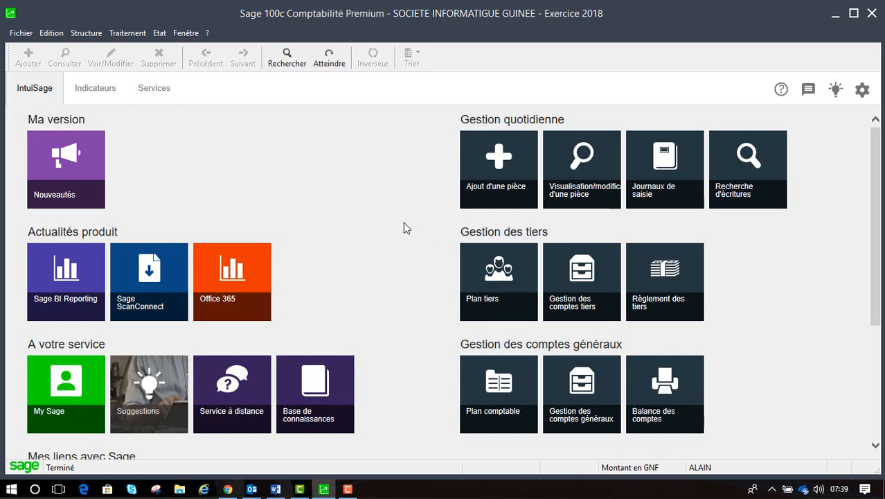
{"action": "left_click", "coordinate": [130, 34]}
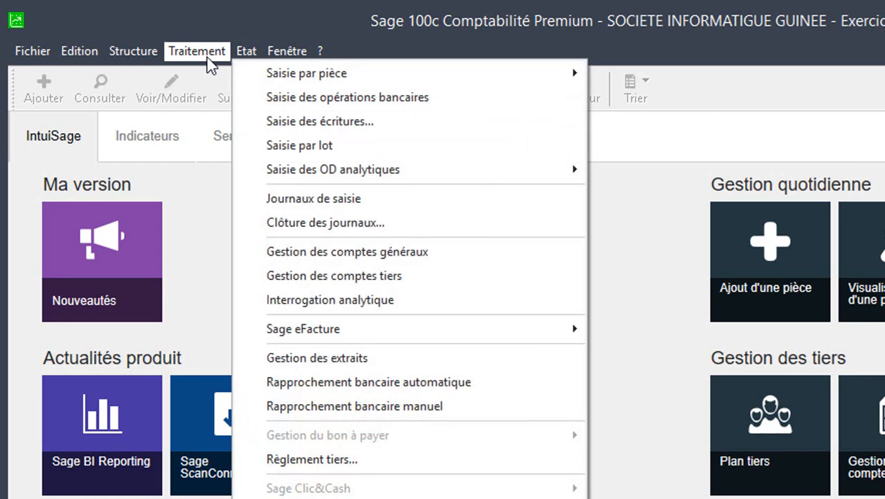
{"action": "left_click", "coordinate": [292, 199]}
{"action": "left_click", "coordinate": [666, 139]}
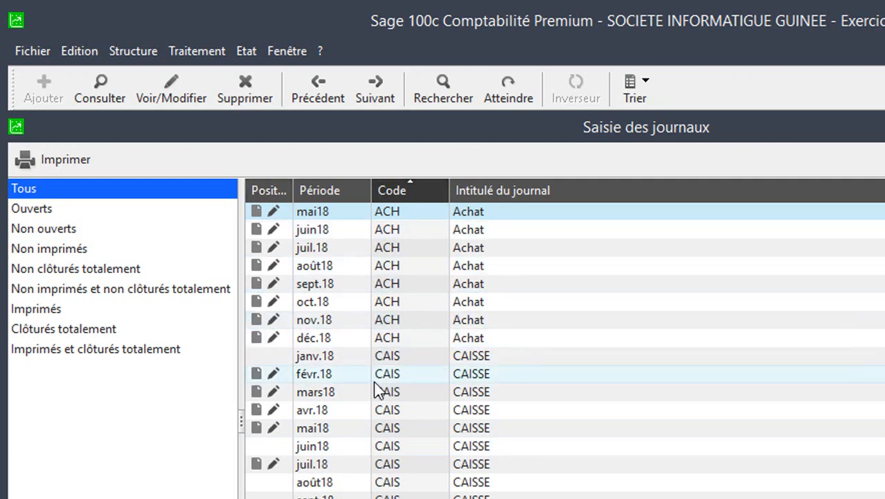
Open the Vente (VTE) journal for July 2018 and maximize its entry window.
{"action": "scroll", "coordinate": [483, 377], "scroll_direction": "down", "scroll_amount": 3}
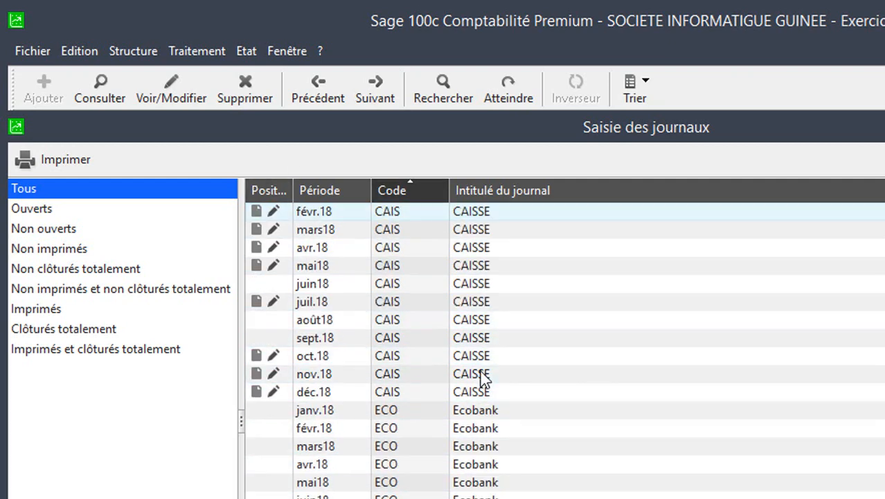
{"action": "scroll", "coordinate": [863, 425], "scroll_direction": "down", "scroll_amount": 12}
{"action": "scroll", "coordinate": [845, 406], "scroll_direction": "up", "scroll_amount": 3}
{"action": "scroll", "coordinate": [871, 407], "scroll_direction": "down", "scroll_amount": 3}
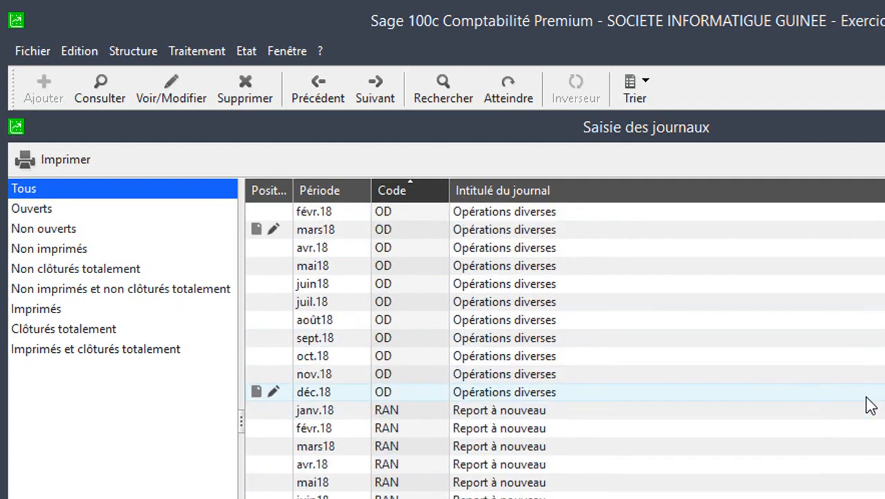
{"action": "scroll", "coordinate": [871, 406], "scroll_direction": "down", "scroll_amount": 12}
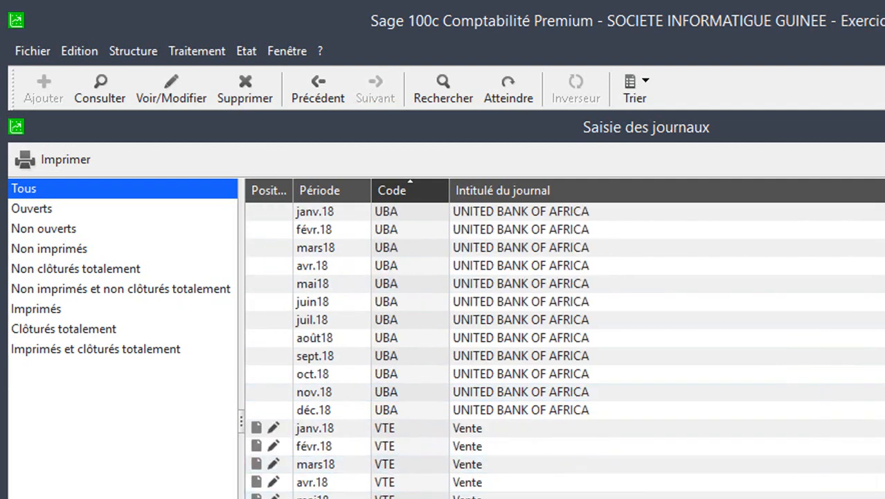
{"action": "double_click", "coordinate": [586, 497]}
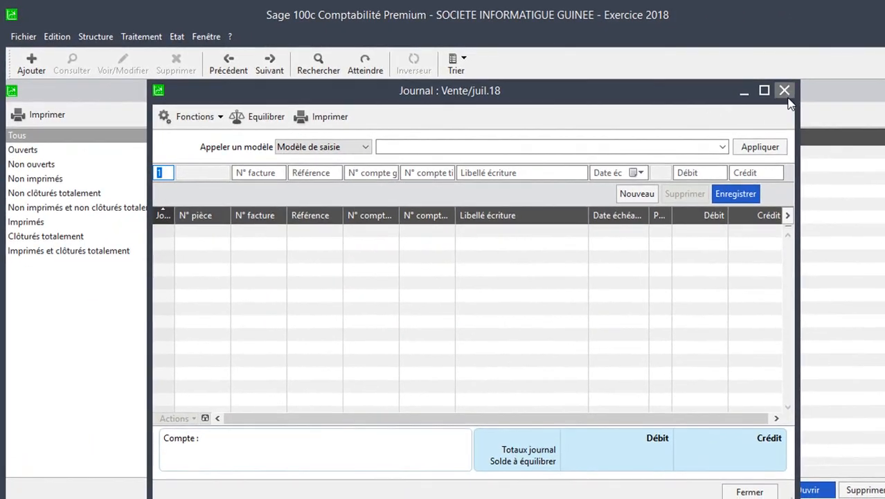
{"action": "left_click", "coordinate": [729, 109]}
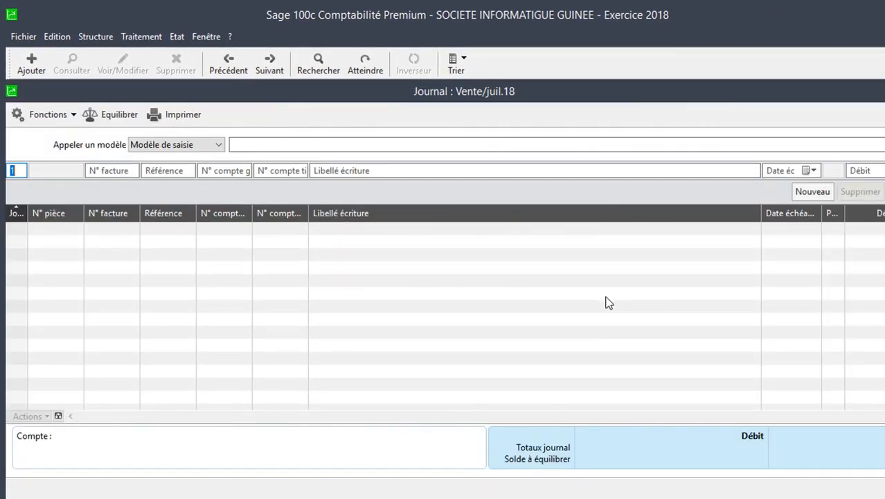
Start a journal entry line with day 10, invoice number 012 and reference VENTE.
{"action": "type", "text": "70"}
{"action": "key", "text": "BackSpace"}
{"action": "key", "text": "BackSpace"}
{"action": "type", "text": "10"}
{"action": "key", "text": "Tab"}
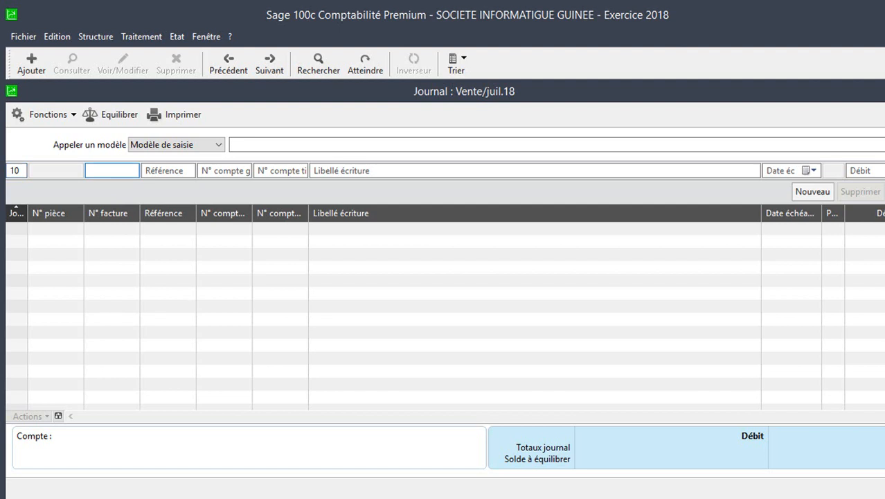
{"action": "type", "text": "012"}
{"action": "key", "text": "Tab"}
{"action": "type", "text": "VENTE"}
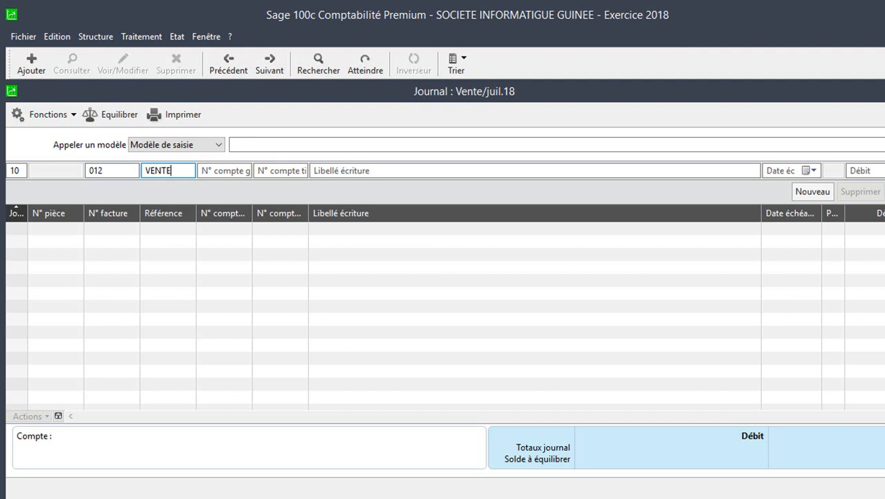
{"action": "key", "text": "Tab"}
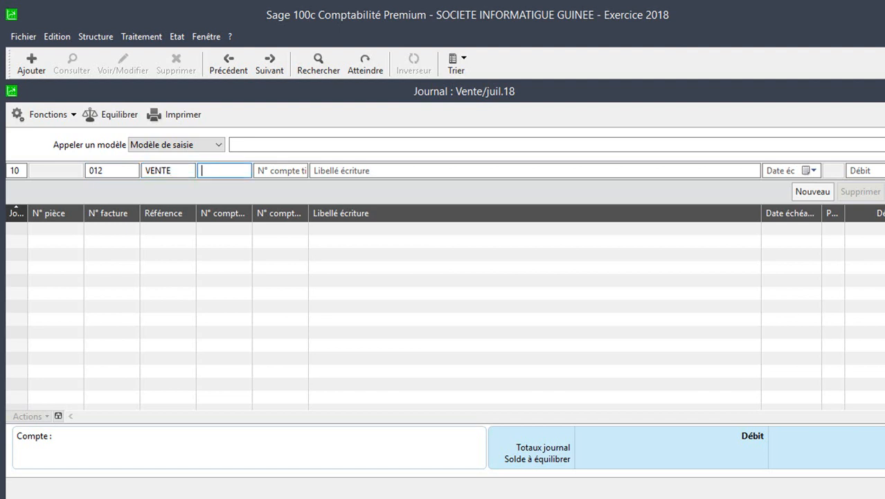
Assign the line to general account 701 and begin its label with "FCTURE N°012/".
{"action": "type", "text": "701"}
{"action": "key", "text": "Tab"}
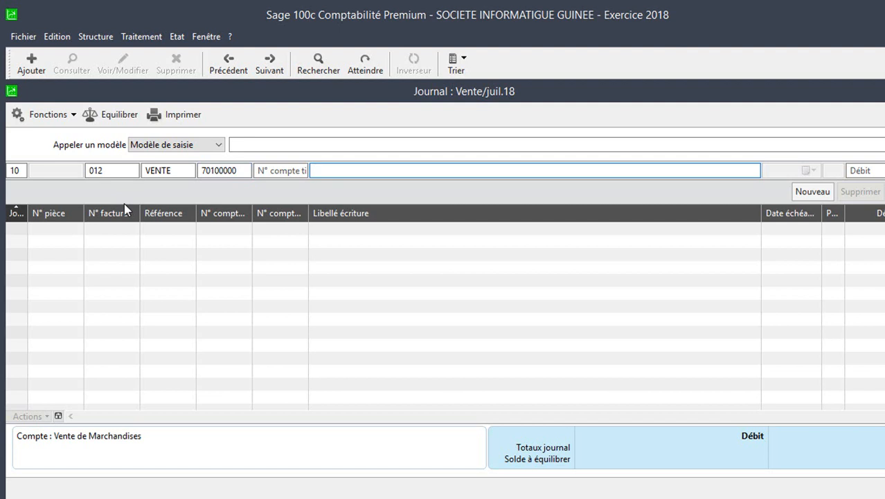
{"action": "type", "text": "FCTURE N°012/"}
Look up the customer name in the Plan tiers client list and complete the entry label as "FCTURE N°012/BONAGUI".
{"action": "left_click", "coordinate": [97, 38]}
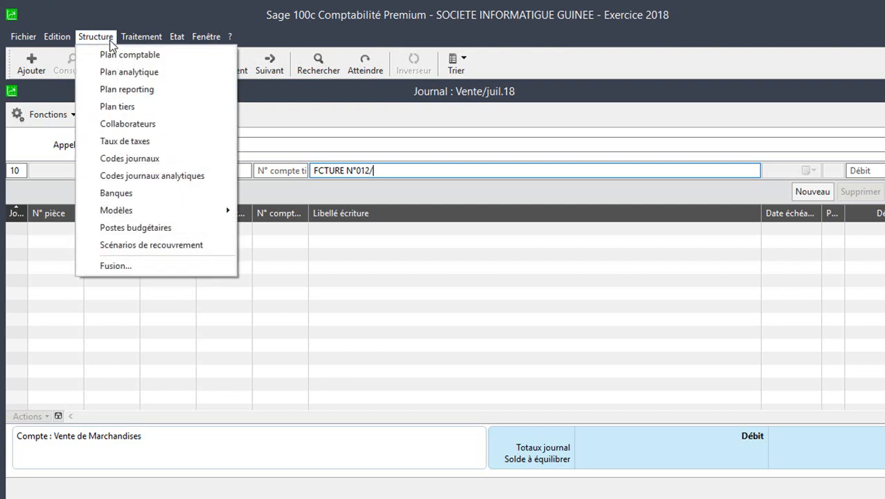
{"action": "left_click", "coordinate": [127, 106]}
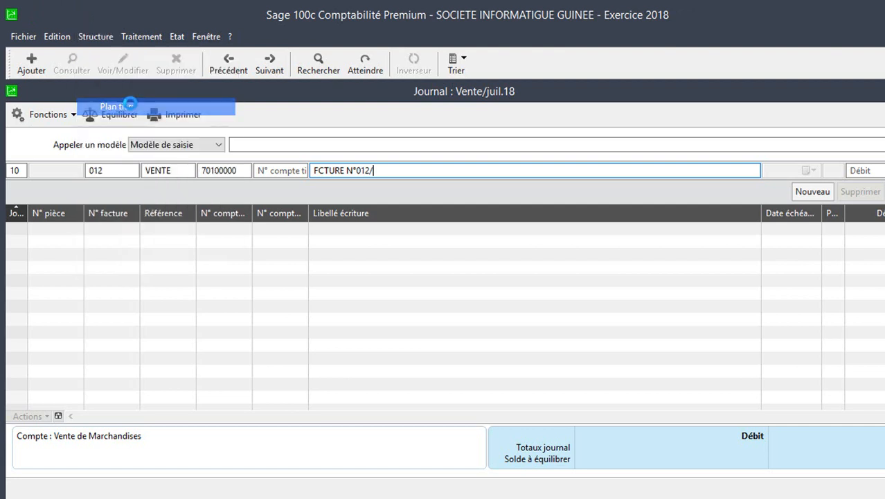
{"action": "left_click", "coordinate": [42, 158]}
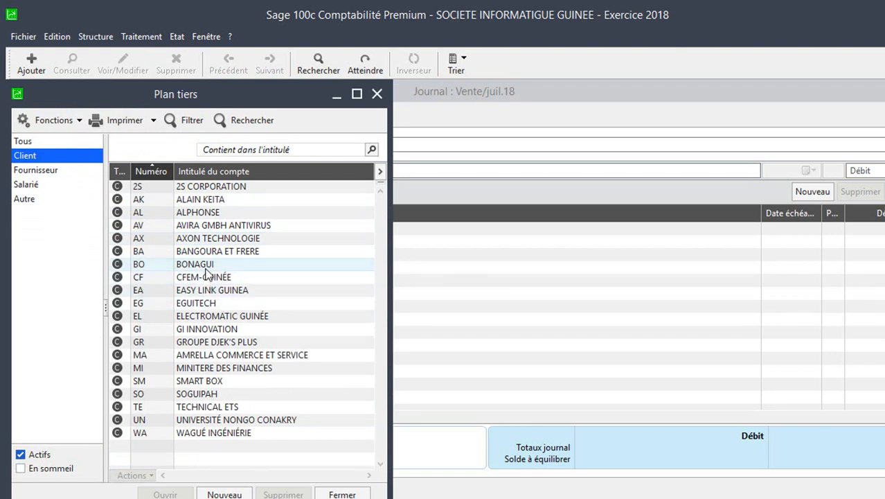
{"action": "left_click", "coordinate": [341, 492]}
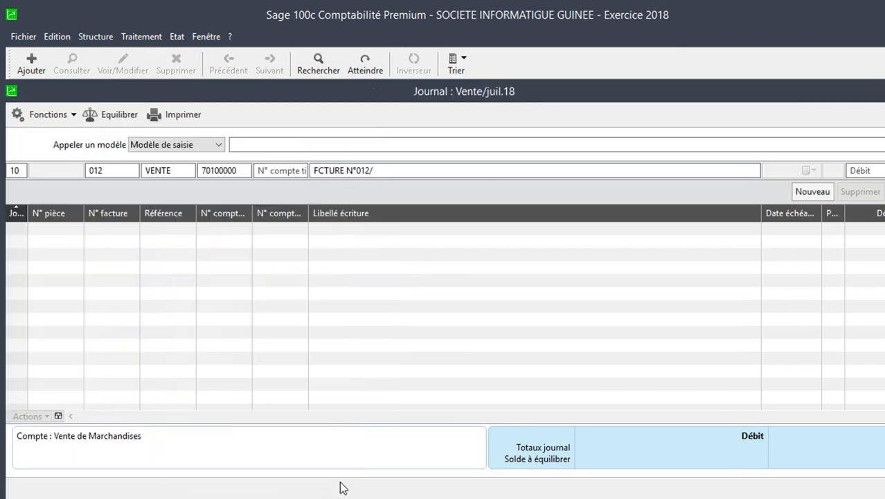
{"action": "type", "text": "BON"}
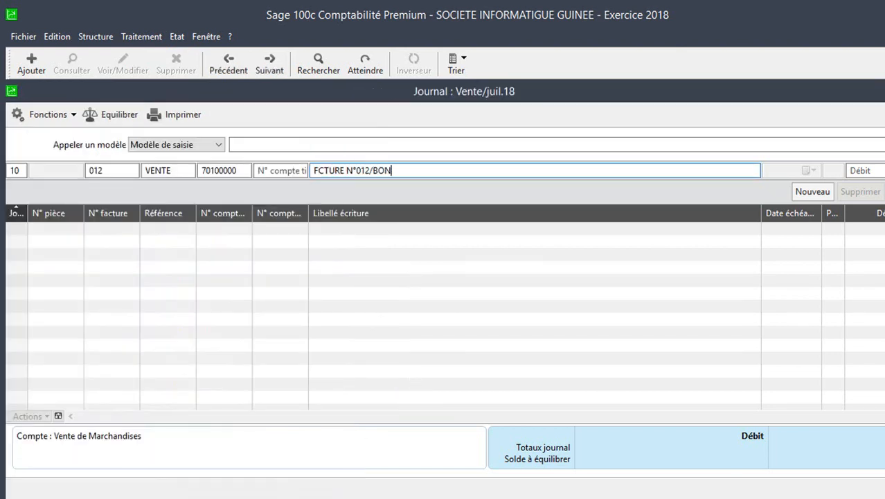
{"action": "type", "text": "AGUI"}
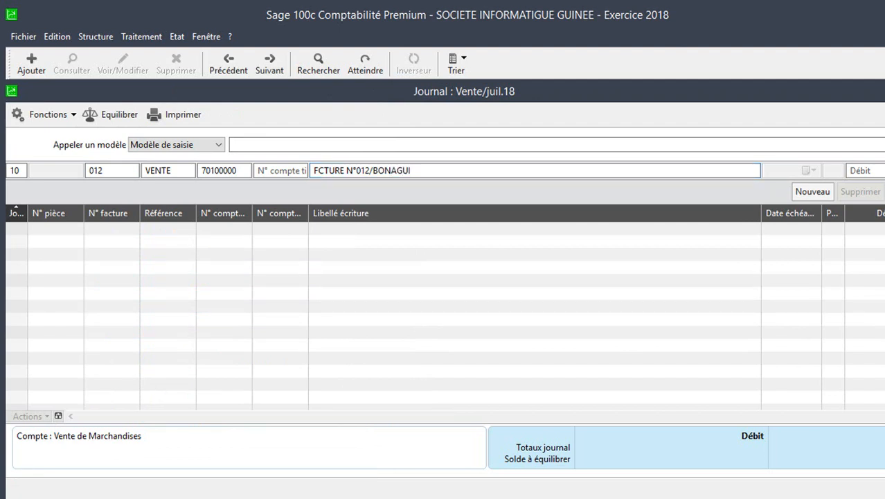
{"action": "key", "text": "Tab"}
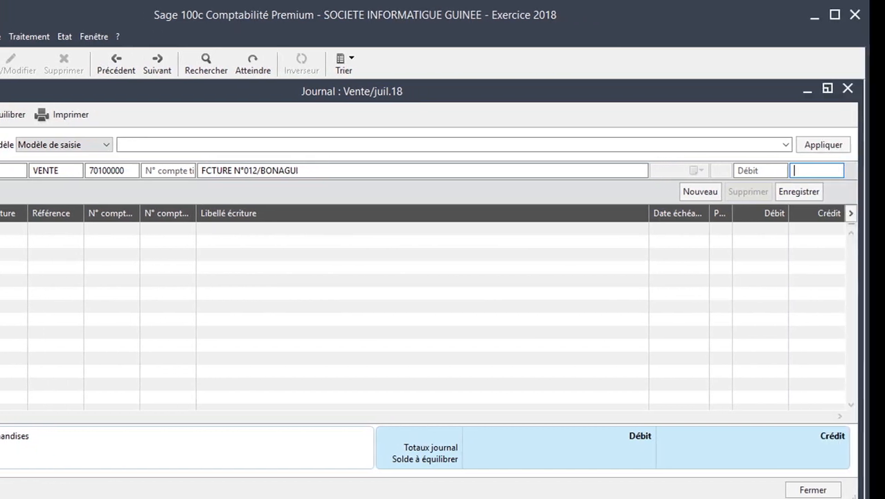
Credit the merchandise sales line with 150000000 and record it.
{"action": "type", "text": "150"}
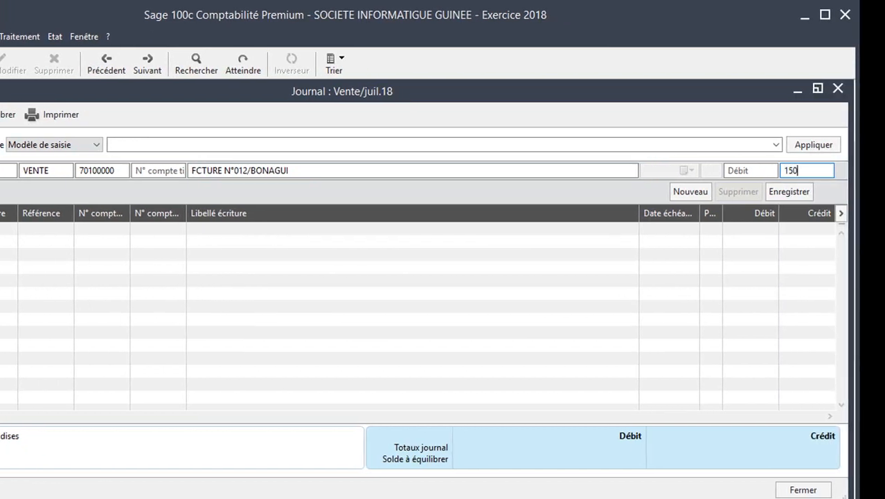
{"action": "type", "text": "000000"}
{"action": "key", "text": "Return"}
Add the sales VAT line on general account 4431 with the proposed label and credit amount, and record it.
{"action": "key", "text": "Tab"}
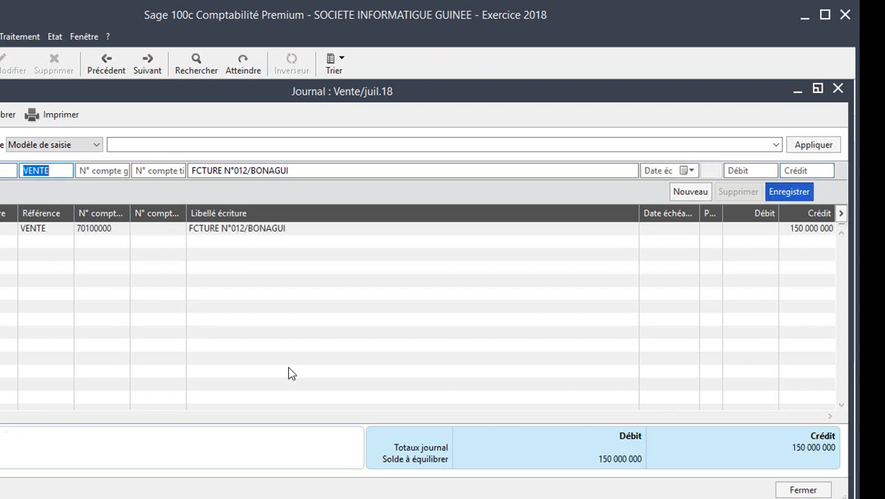
{"action": "key", "text": "Tab"}
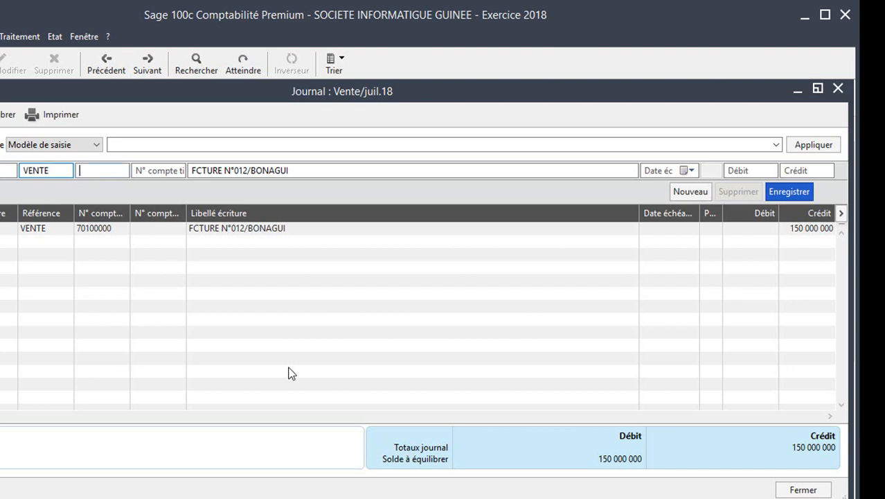
{"action": "type", "text": "4431"}
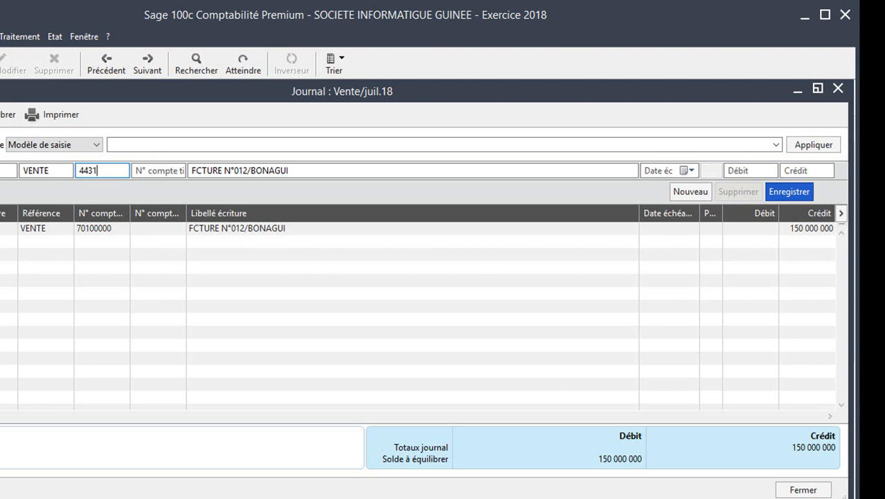
{"action": "key", "text": "Tab"}
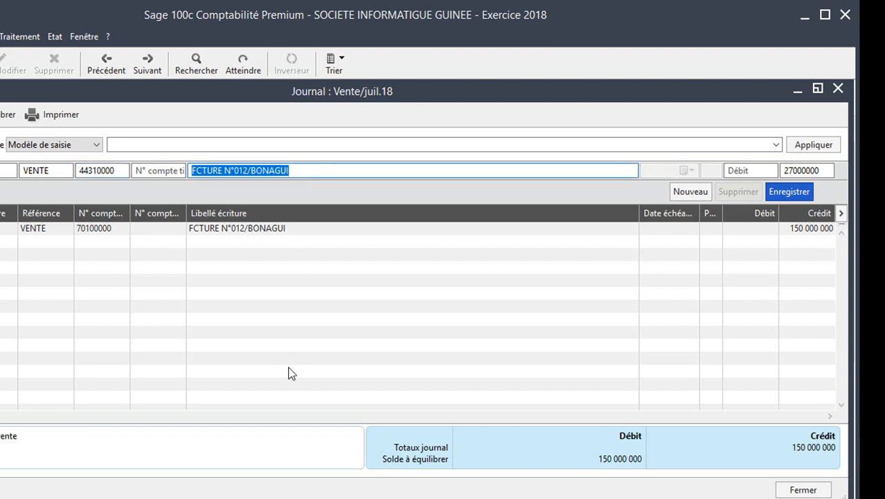
{"action": "key", "text": "Return"}
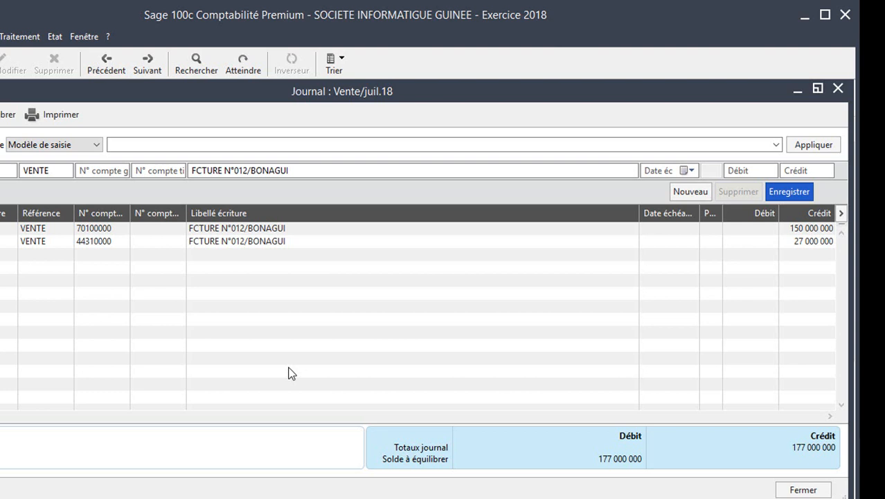
Add the customer line with BONAGUI as the third-party account and record it with the proposed balancing debit.
{"action": "key", "text": "Tab"}
{"action": "key", "text": "Tab"}
{"action": "key", "text": "Tab"}
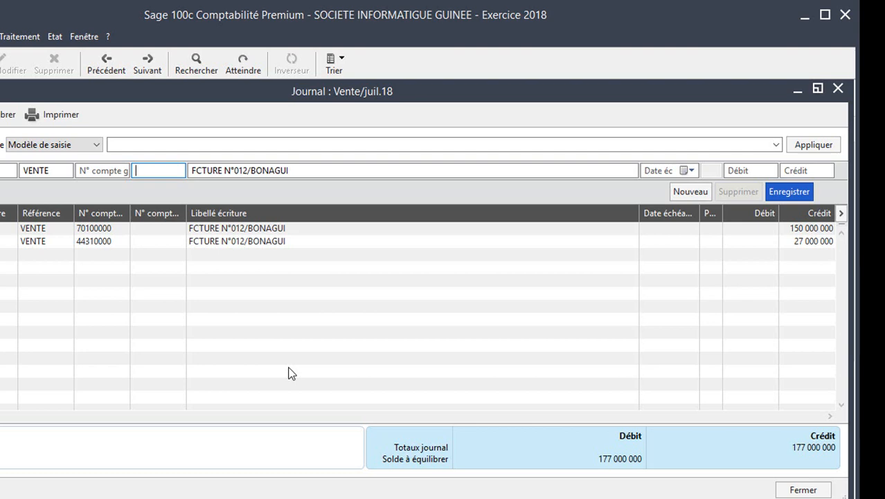
{"action": "key", "text": "Tab"}
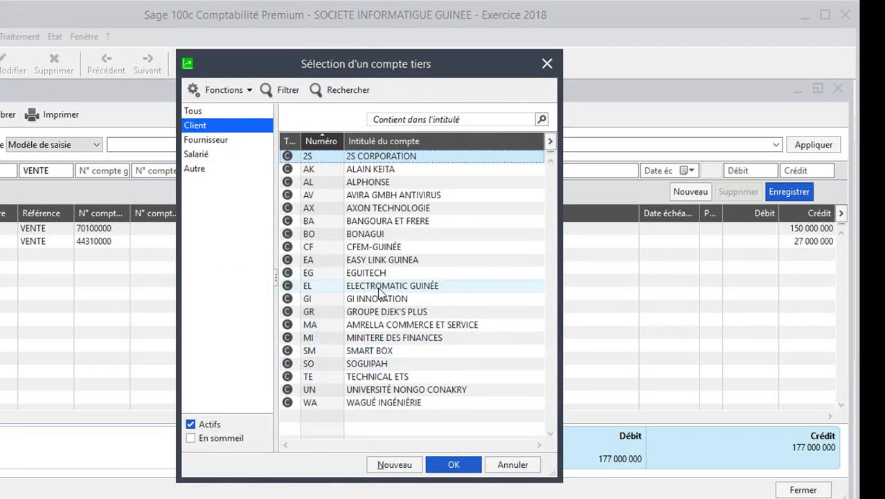
{"action": "key", "text": "Down"}
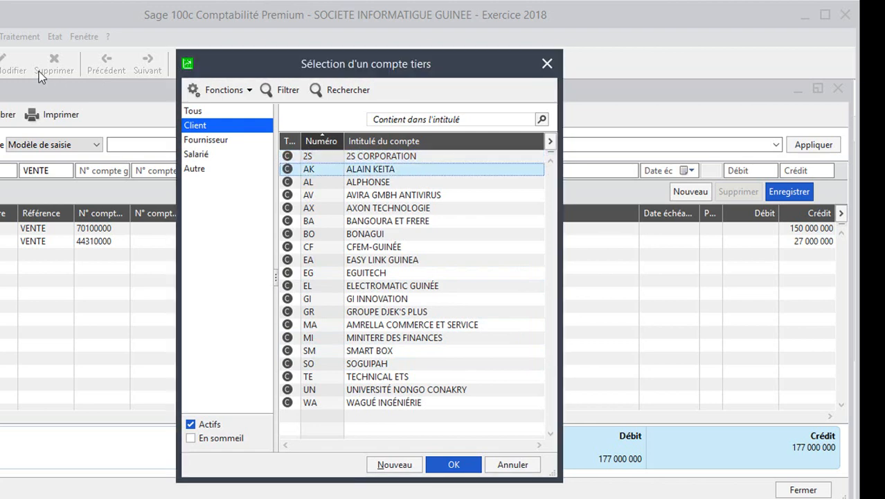
{"action": "key", "text": "Down"}
{"action": "key", "text": "Down"}
{"action": "key", "text": "Down"}
{"action": "key", "text": "Down"}
{"action": "key", "text": "Down"}
{"action": "key", "text": "Return"}
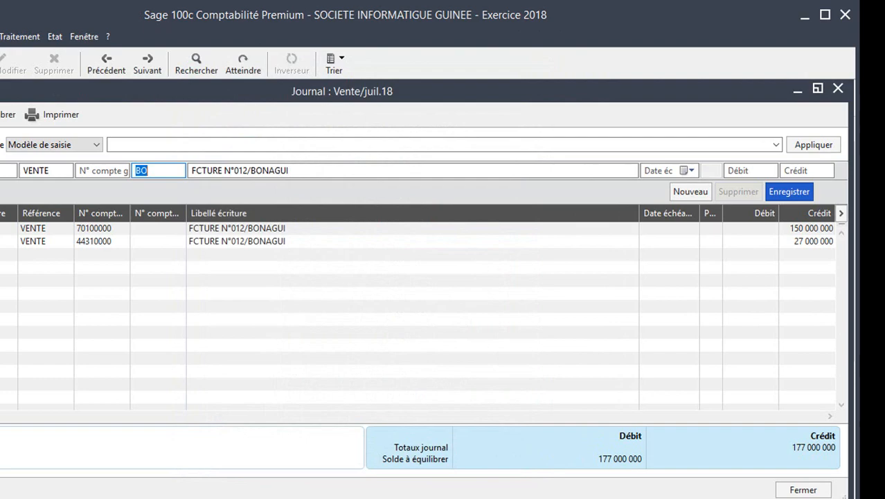
{"action": "key", "text": "Tab"}
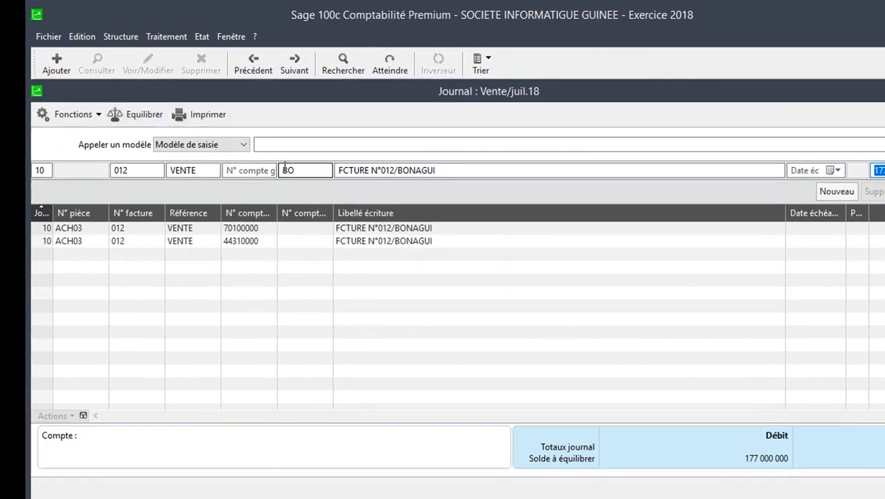
{"action": "key", "text": "Return"}
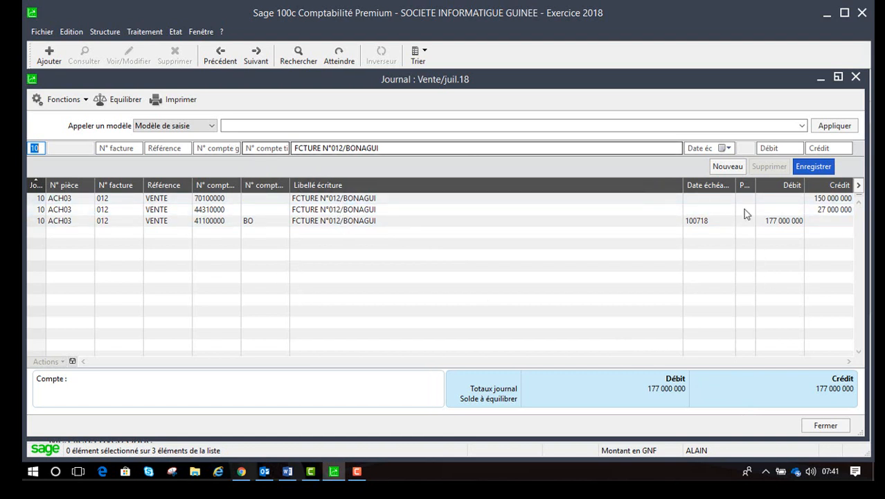
Delete the three recorded lines of invoice 012 from the July 2018 sales journal.
{"action": "left_click", "coordinate": [803, 130]}
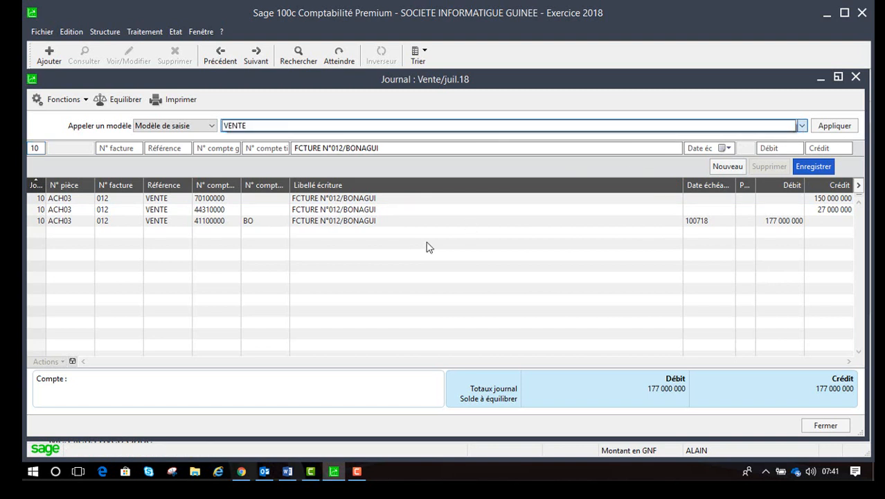
{"action": "key", "text": "BackSpace"}
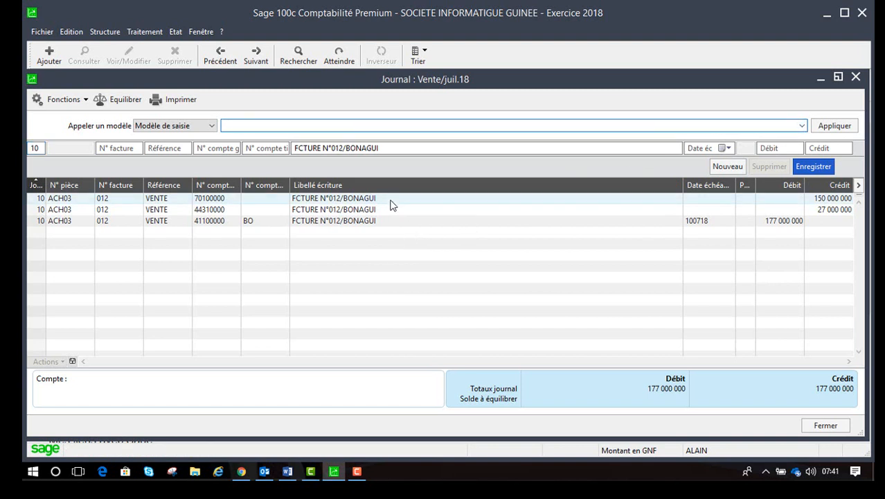
{"action": "left_click", "coordinate": [390, 202]}
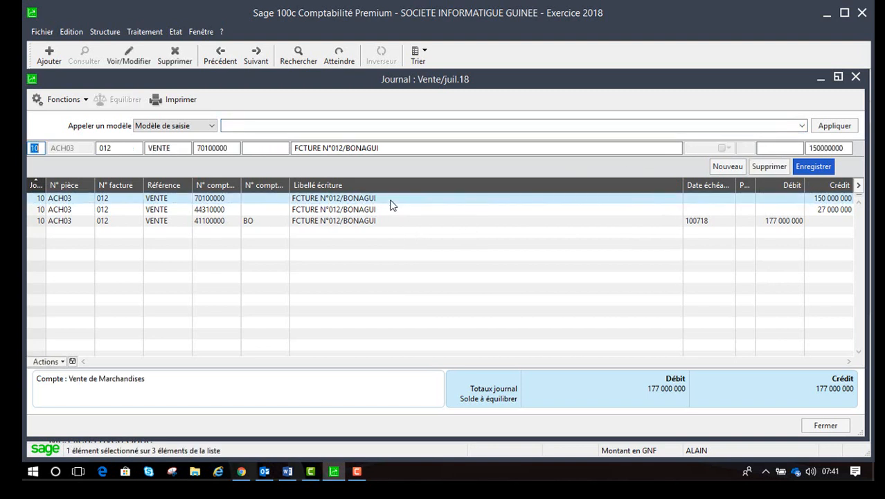
{"action": "left_click", "coordinate": [355, 220], "text": "shift"}
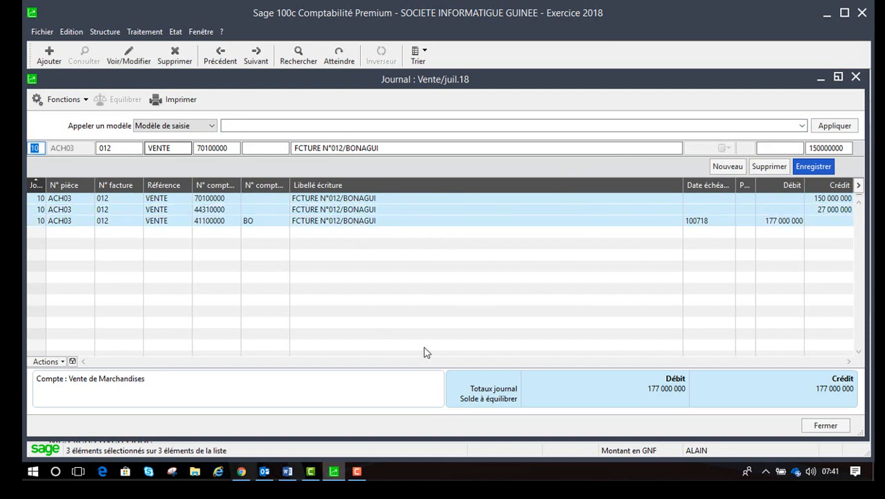
{"action": "left_click", "coordinate": [769, 167]}
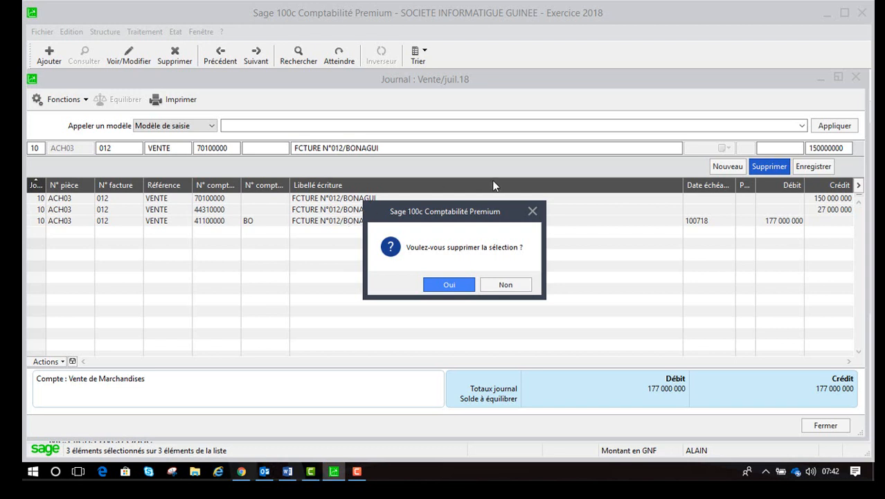
{"action": "left_click", "coordinate": [451, 283]}
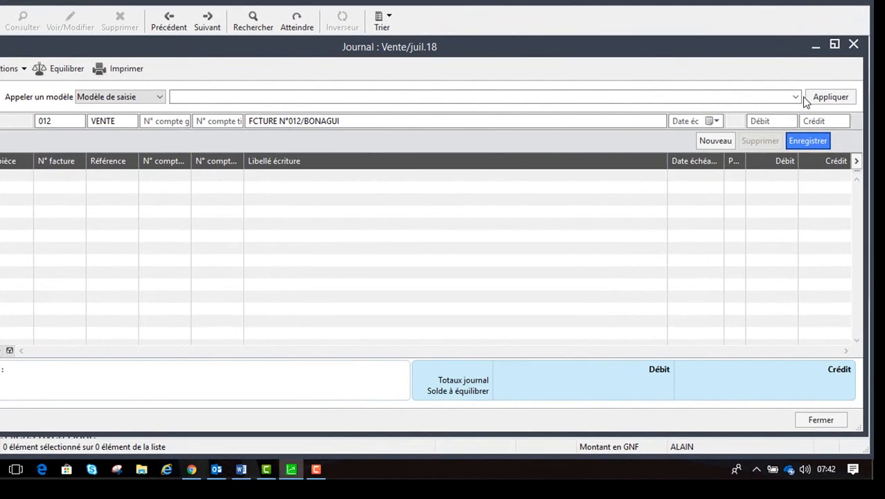
Apply the VENTE entry template to the sales journal.
{"action": "left_click", "coordinate": [795, 95]}
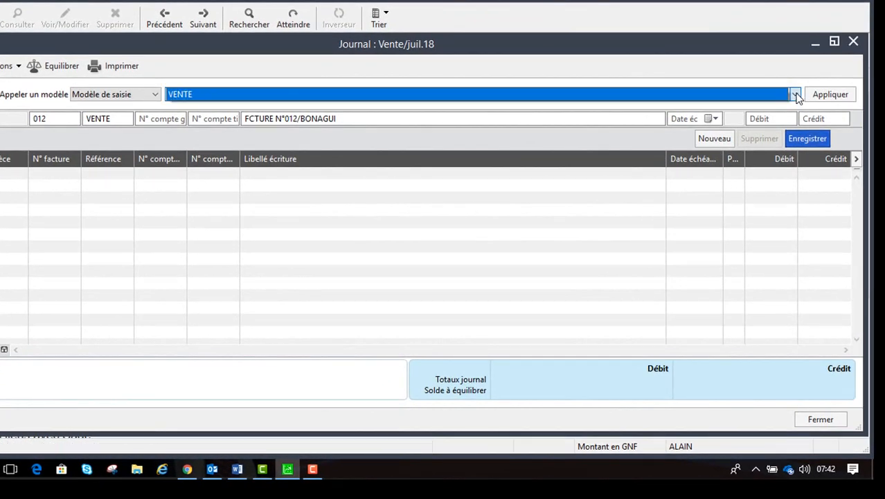
{"action": "left_click", "coordinate": [826, 94]}
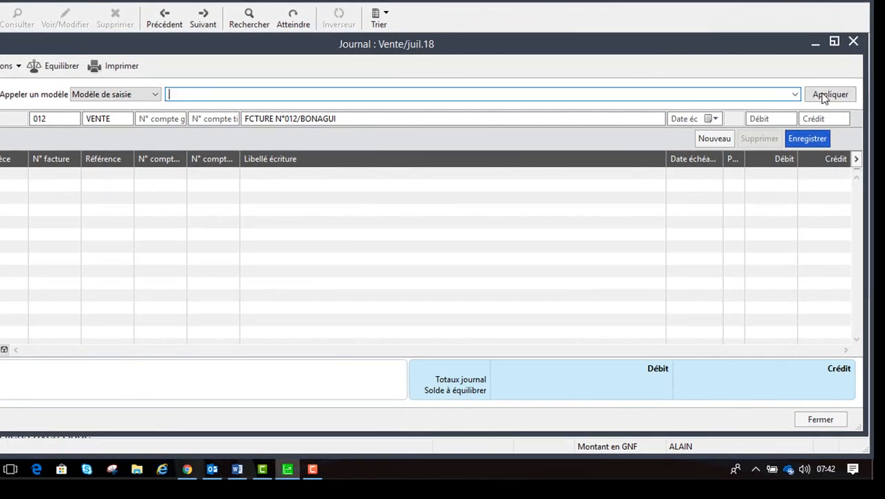
{"action": "left_click", "coordinate": [796, 96]}
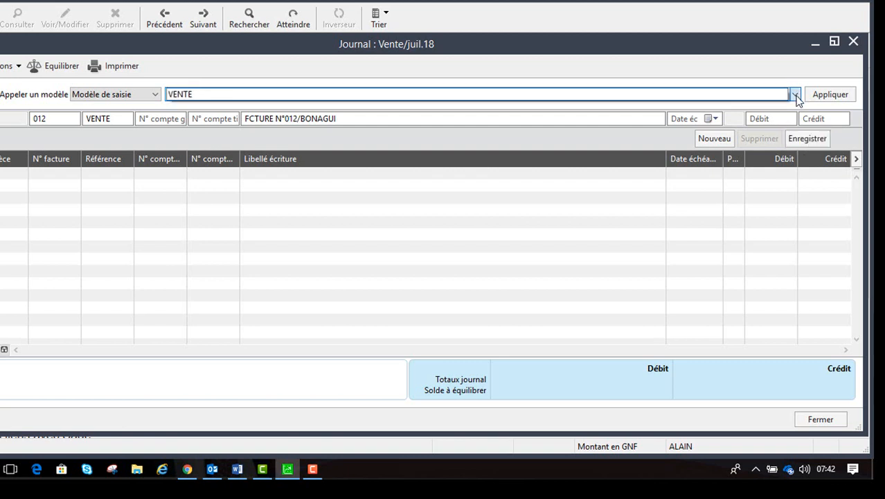
{"action": "left_click", "coordinate": [796, 96]}
{"action": "left_click", "coordinate": [825, 94]}
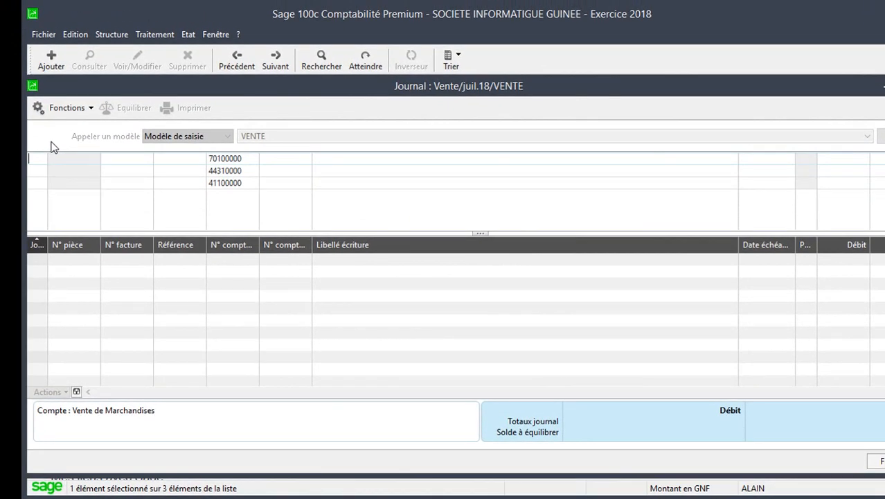
Fill the template lines with day 12, invoice number 012, reference VENTE and label "FACTURE N°012/BONAGUI".
{"action": "type", "text": "12"}
{"action": "key", "text": "Tab"}
{"action": "type", "text": "012"}
{"action": "key", "text": "Tab"}
{"action": "type", "text": "VENTE"}
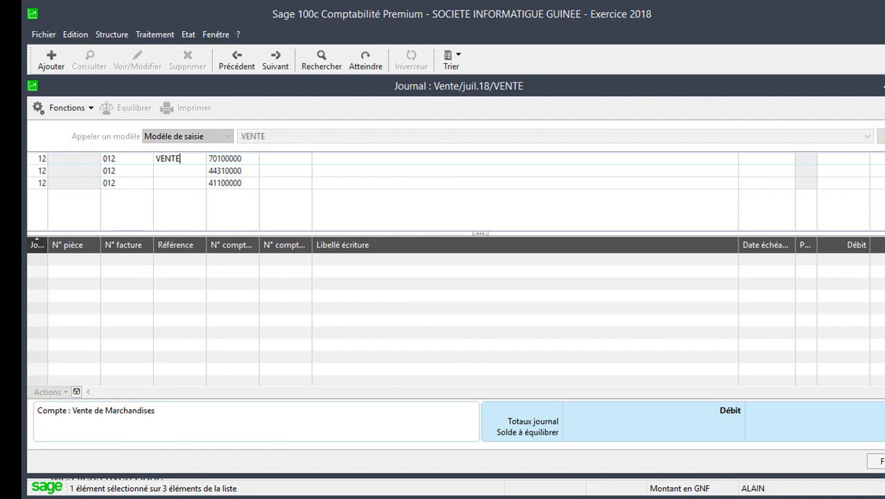
{"action": "key", "text": "Tab"}
{"action": "type", "text": "FACTUREN"}
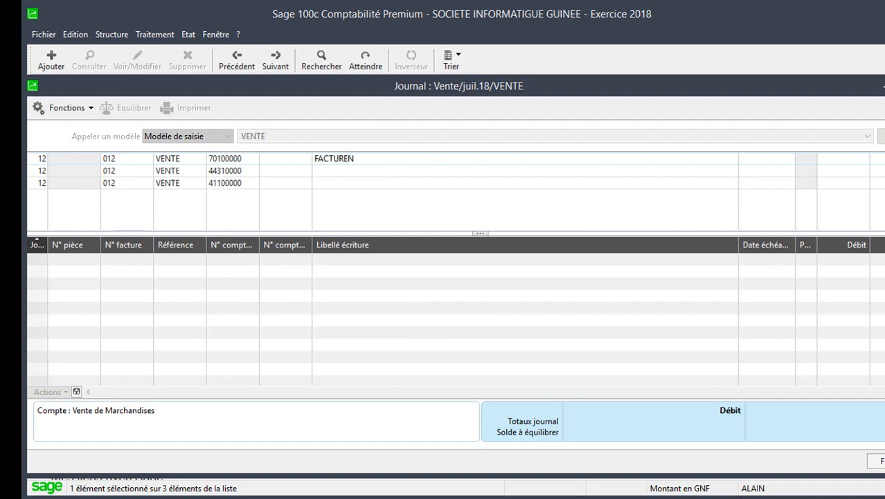
{"action": "key", "text": "BackSpace"}
{"action": "type", "text": "N°012/BONAGUI"}
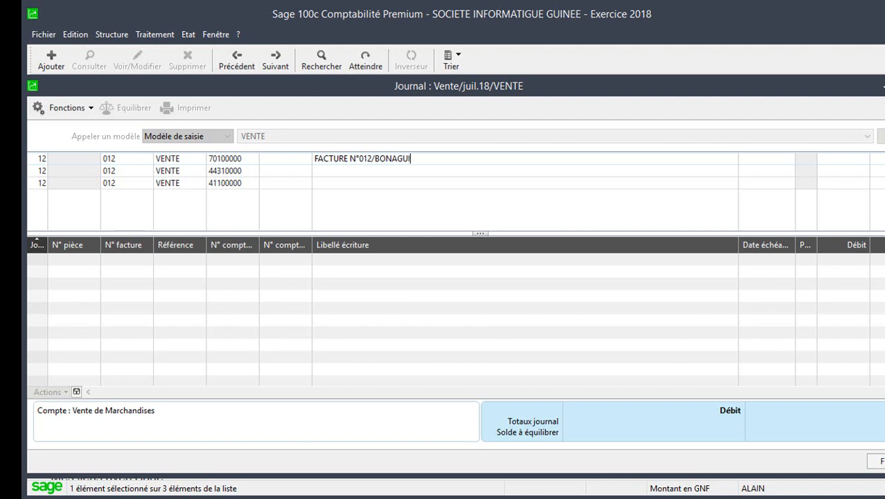
{"action": "key", "text": "Tab"}
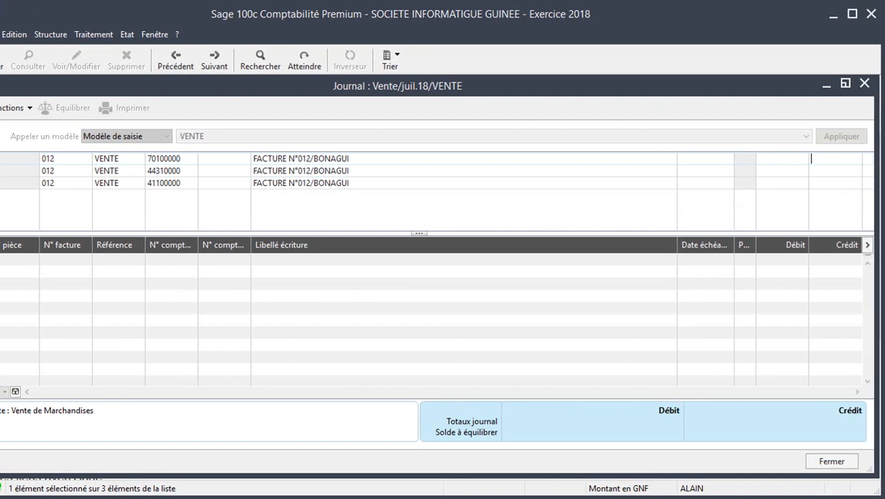
Credit the merchandise sales line with 150000000 and try to close the template entry.
{"action": "type", "text": "150000000"}
{"action": "key", "text": "Return"}
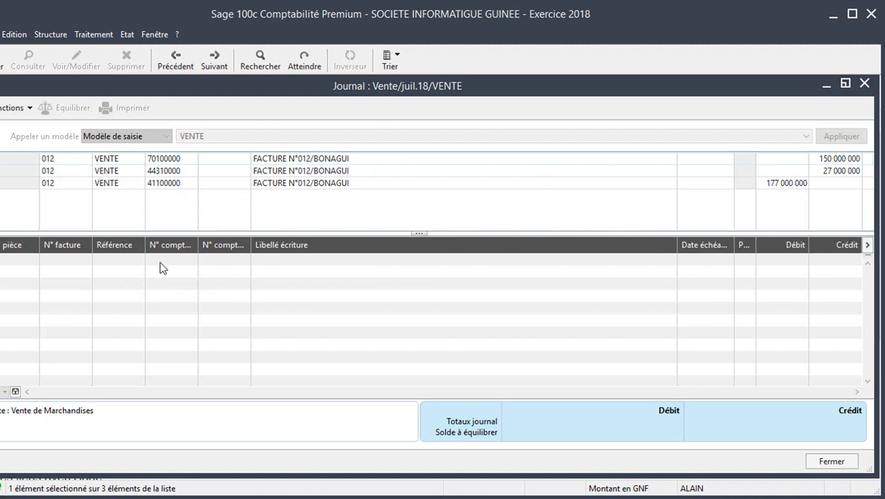
{"action": "left_click", "coordinate": [831, 461]}
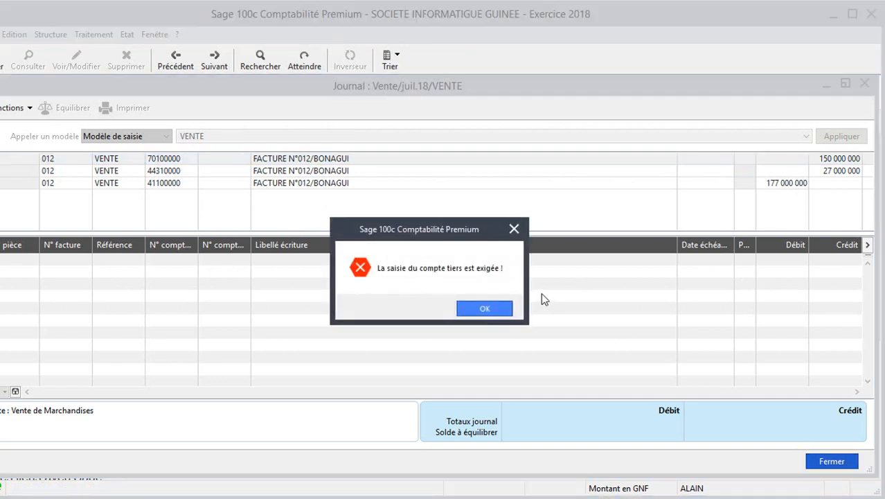
{"action": "left_click", "coordinate": [485, 309]}
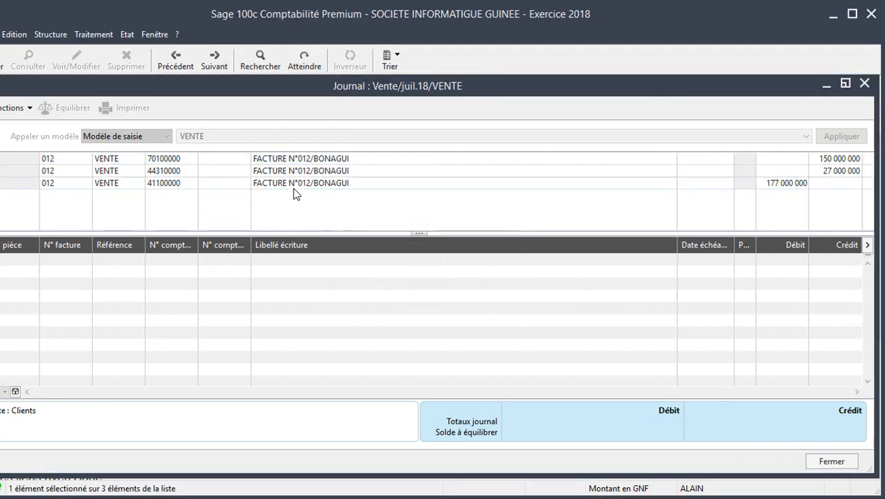
Set the third-party account of the 41100000 customer line to BONAGUI (BO) from the client list.
{"action": "type", "text": "BONAGUI"}
{"action": "key", "text": "Tab"}
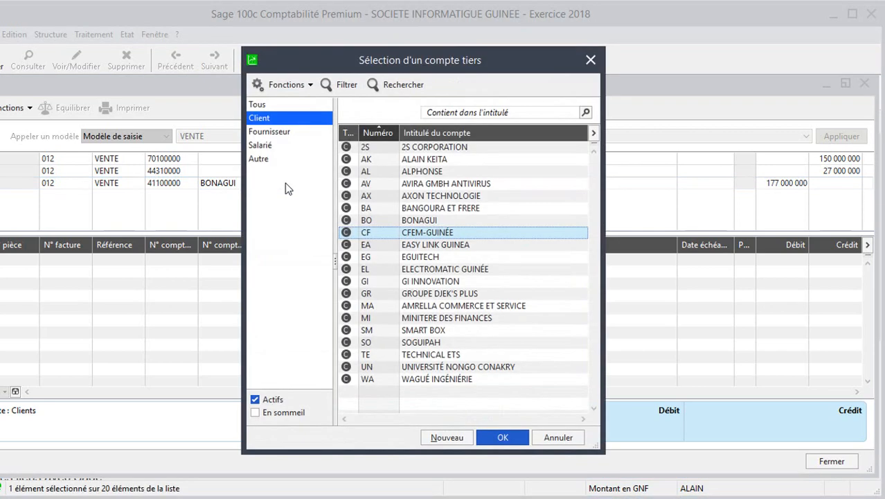
{"action": "key", "text": "Down"}
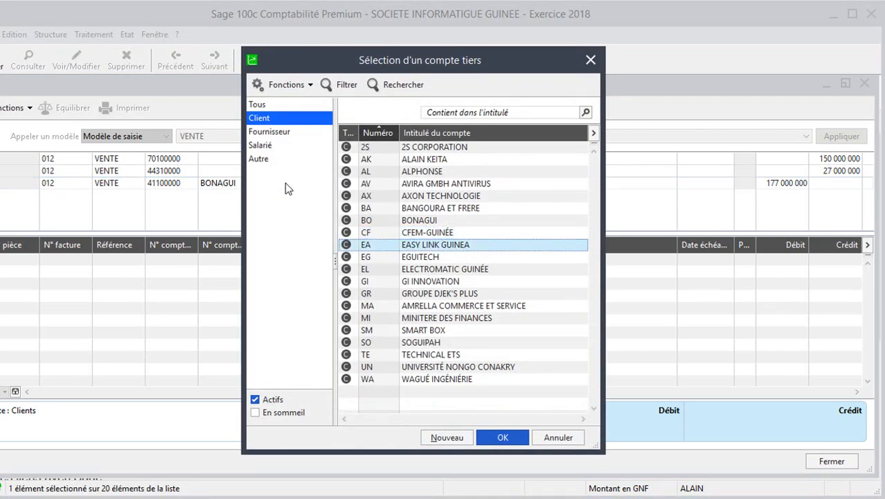
{"action": "key", "text": "Up"}
{"action": "key", "text": "Up"}
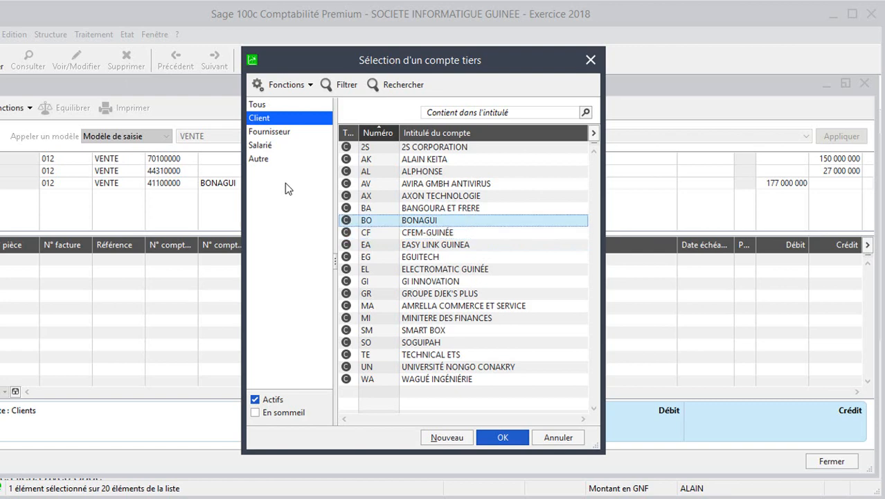
{"action": "key", "text": "Return"}
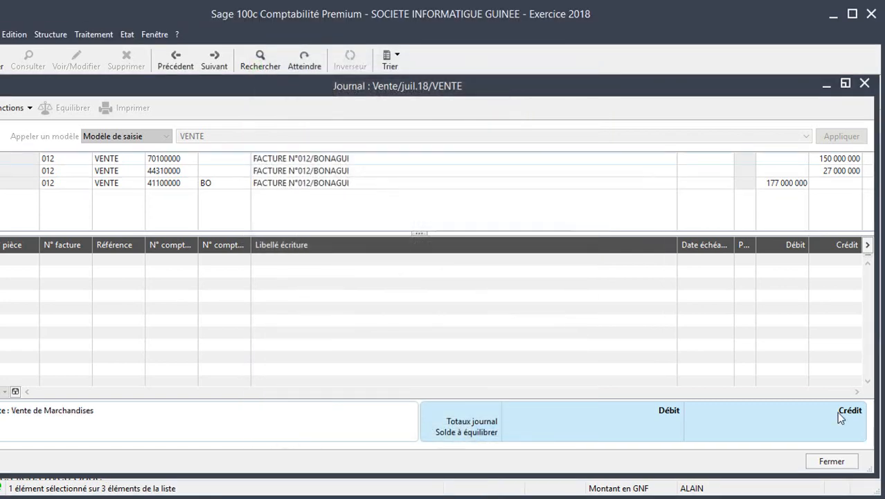
Set the customer line's due date to 26/05/18 and record the template entry with that date.
{"action": "left_click", "coordinate": [833, 464]}
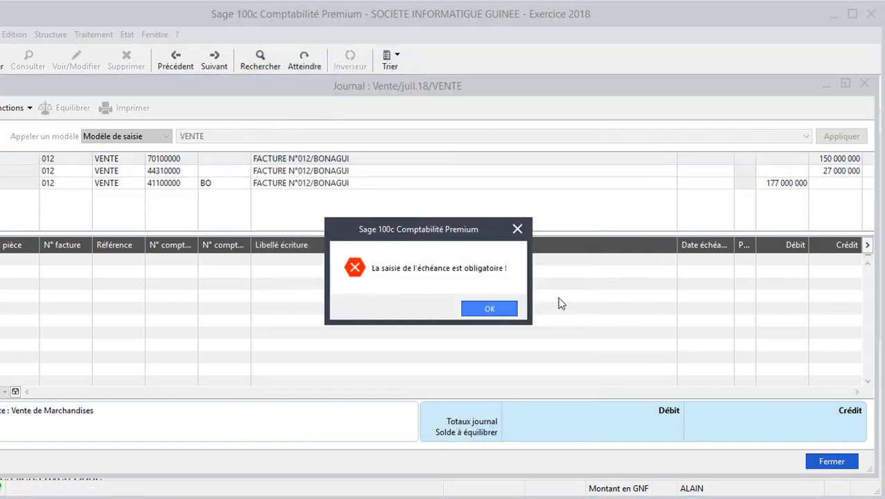
{"action": "left_click", "coordinate": [493, 309]}
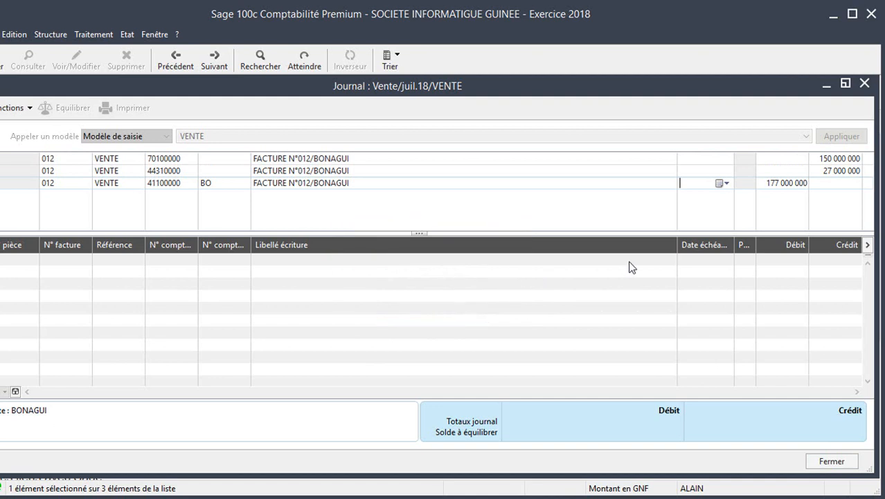
{"action": "left_click", "coordinate": [726, 184]}
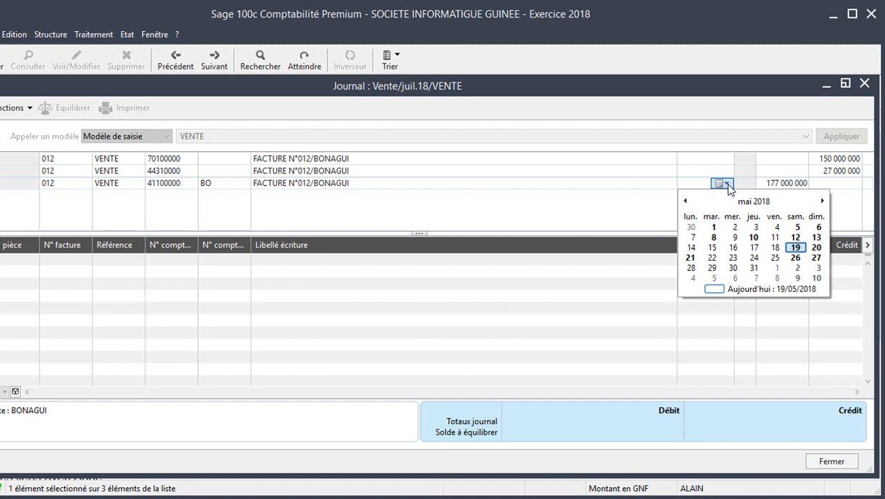
{"action": "left_click", "coordinate": [796, 257]}
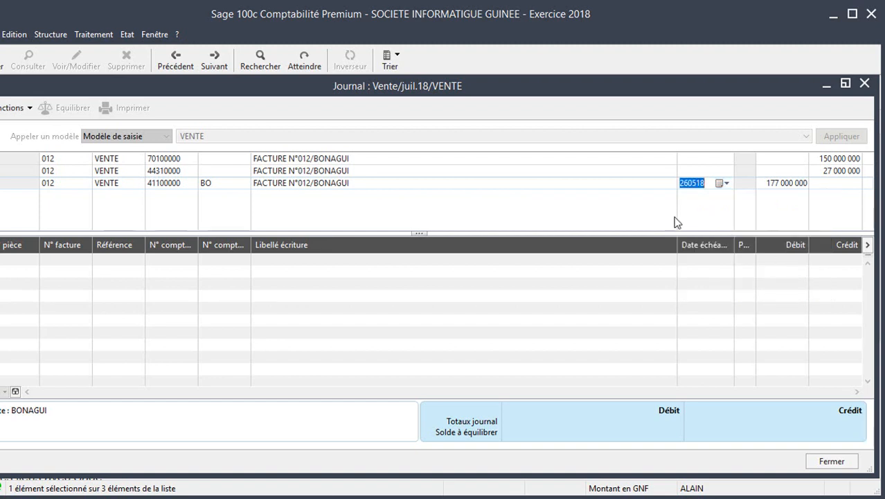
{"action": "left_click", "coordinate": [831, 462]}
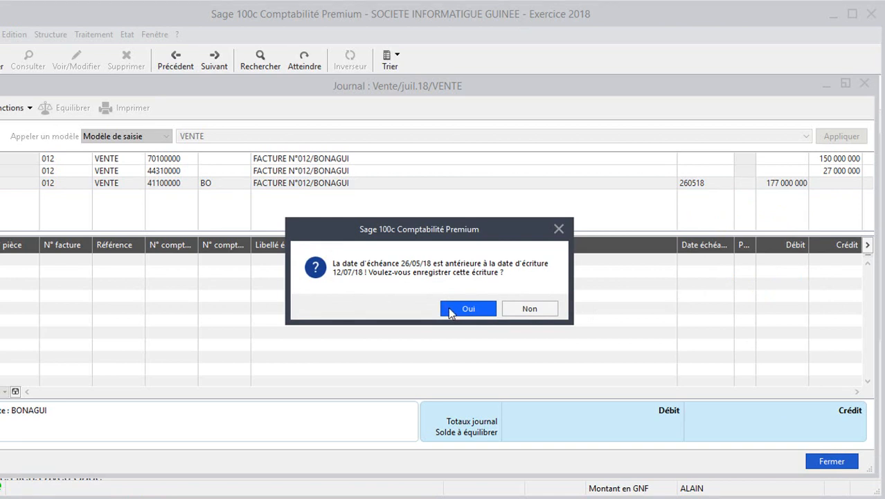
{"action": "left_click", "coordinate": [448, 312]}
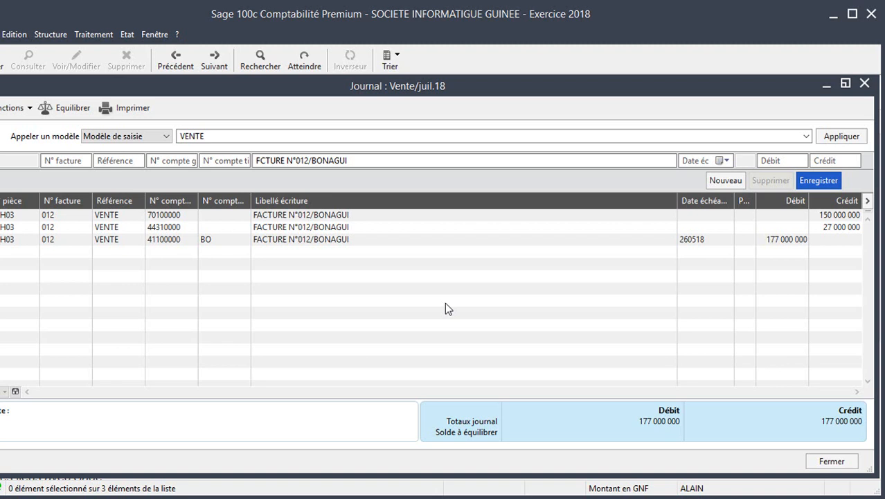
Close the July sales journal and start a new accounting document in entry by document (Saisie par pièce).
{"action": "left_click", "coordinate": [834, 464]}
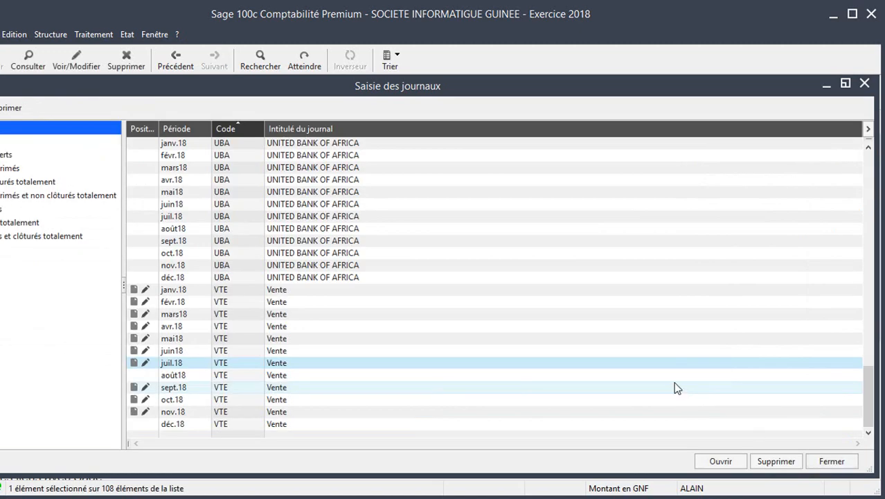
{"action": "left_click_drag", "start_coordinate": [868, 388], "coordinate": [851, 122]}
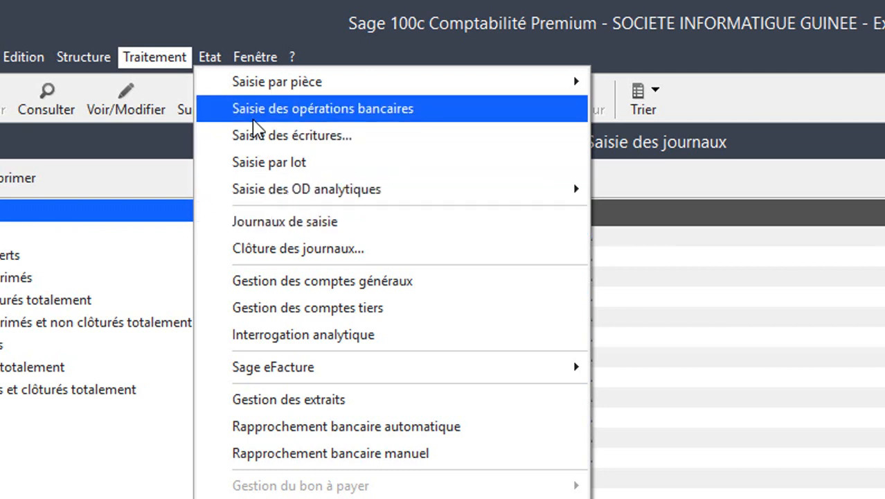
{"action": "mouse_move", "coordinate": [271, 92]}
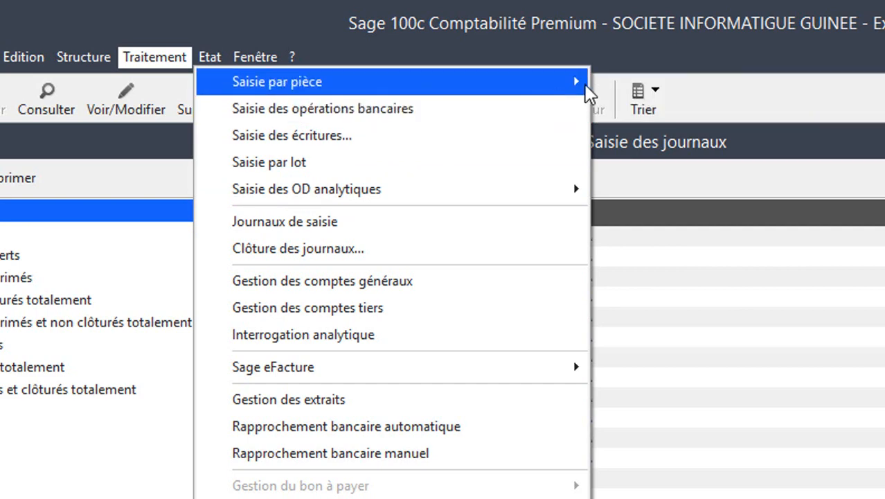
{"action": "left_click", "coordinate": [624, 90]}
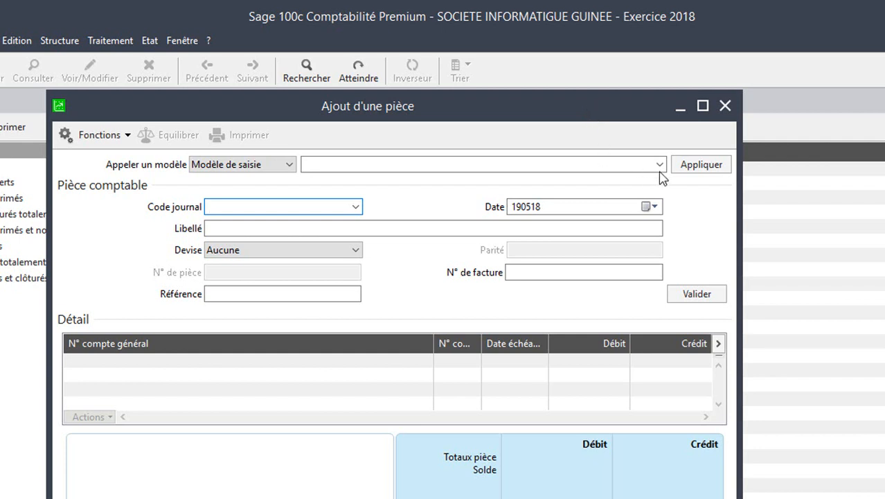
Set the document's journal code to ACH Achat and its label to "FACTURE N°15237ACH/ SABARY TECHNO".
{"action": "left_click", "coordinate": [356, 207]}
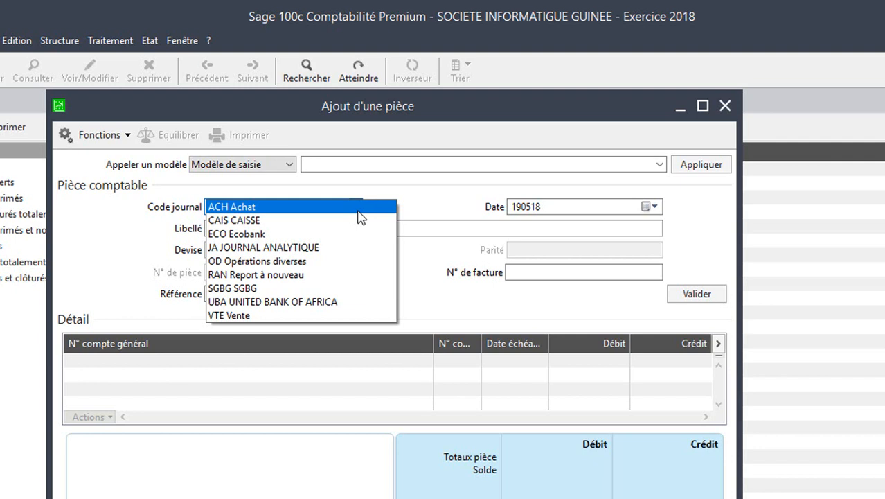
{"action": "left_click", "coordinate": [358, 211]}
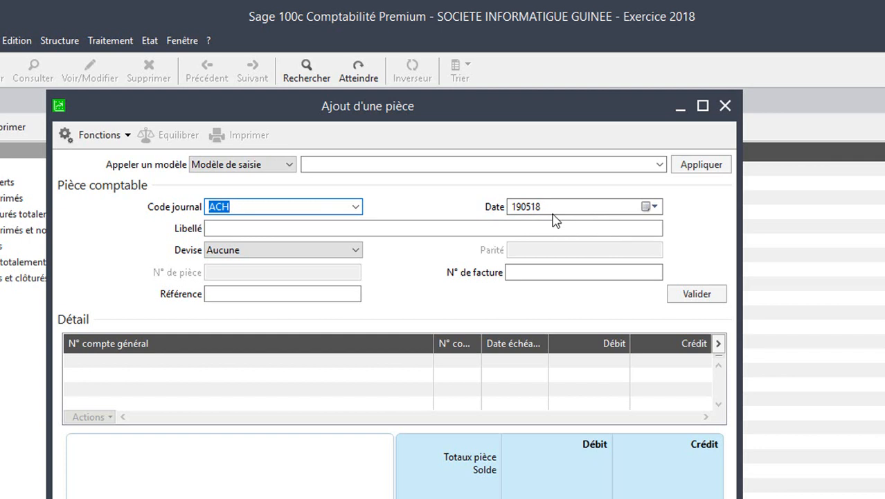
{"action": "left_click", "coordinate": [320, 228]}
{"action": "type", "text": "FAC"}
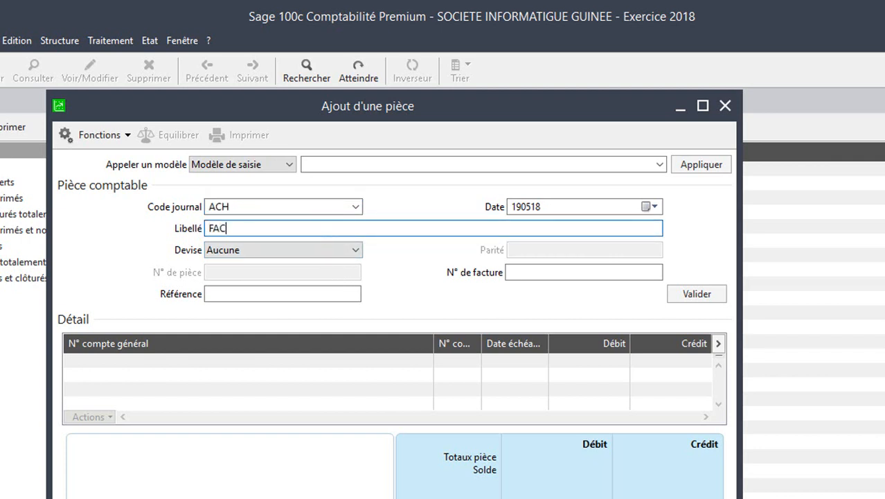
{"action": "type", "text": "TURE N°15237"}
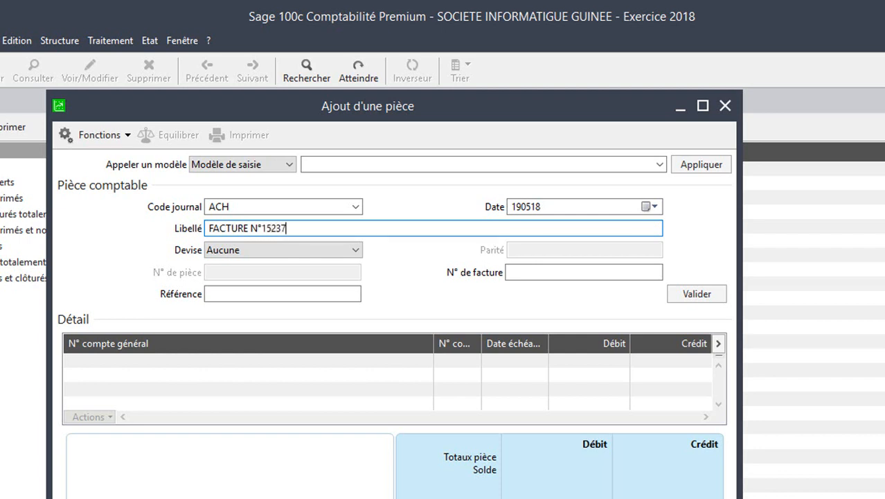
{"action": "type", "text": "ACH"}
{"action": "type", "text": "/"}
{"action": "type", "text": "5"}
{"action": "key", "text": "BackSpace"}
{"action": "type", "text": "SABARY "}
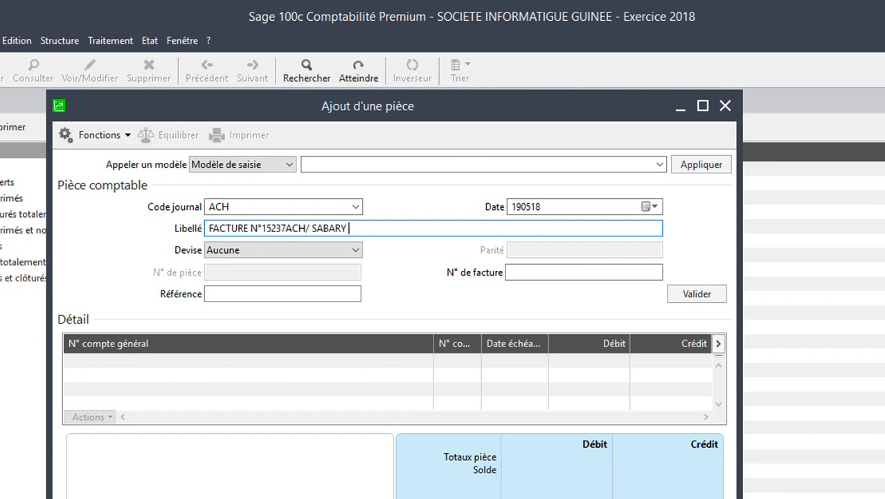
{"action": "type", "text": "TECHNO"}
Copy the invoice number from the label into the N° de facture field so that it reads 15237ACH.
{"action": "left_click", "coordinate": [525, 276]}
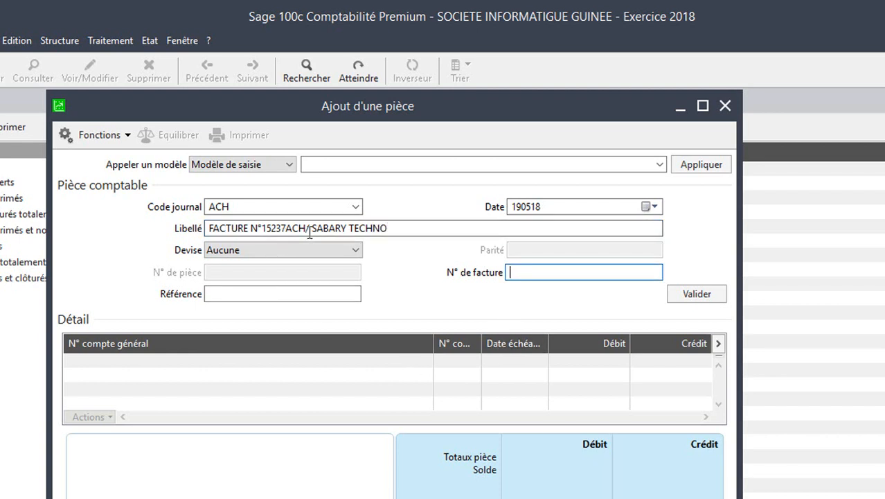
{"action": "left_click_drag", "start_coordinate": [309, 232], "coordinate": [261, 220]}
{"action": "key", "text": "ctrl+c"}
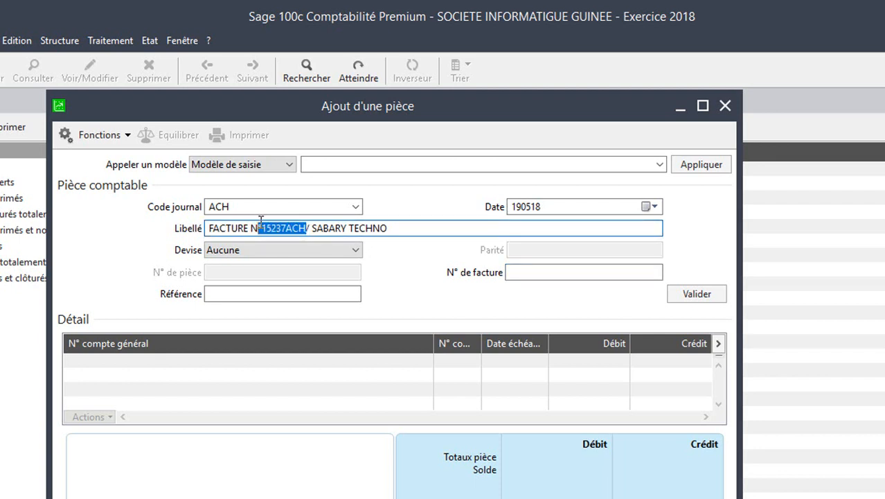
{"action": "left_click", "coordinate": [531, 273]}
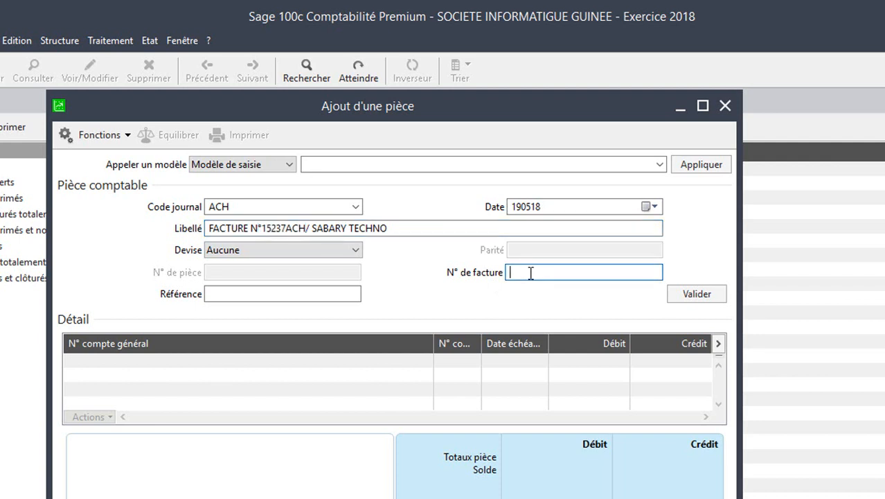
{"action": "key", "text": "ctrl+v"}
{"action": "left_click", "coordinate": [514, 272]}
{"action": "key", "text": "BackSpace"}
Set the document's reference to ACHAT and validate the header.
{"action": "left_click", "coordinate": [227, 292]}
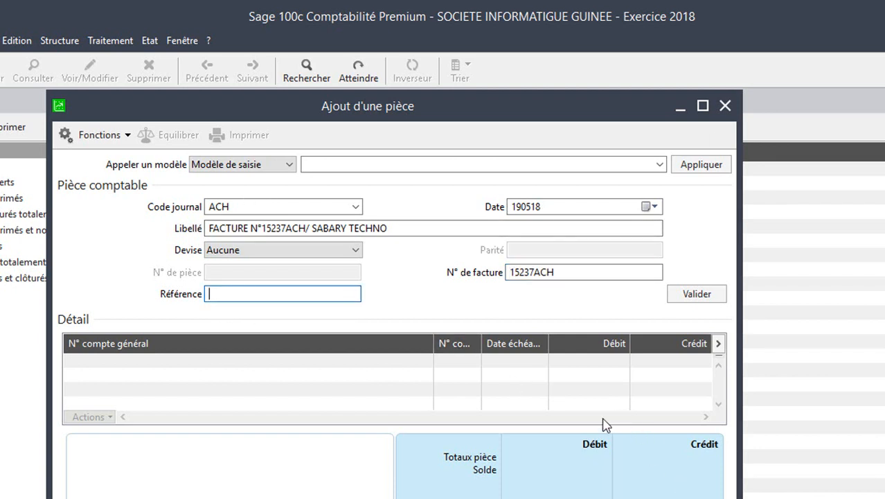
{"action": "type", "text": "ACHAT"}
{"action": "key", "text": "Return"}
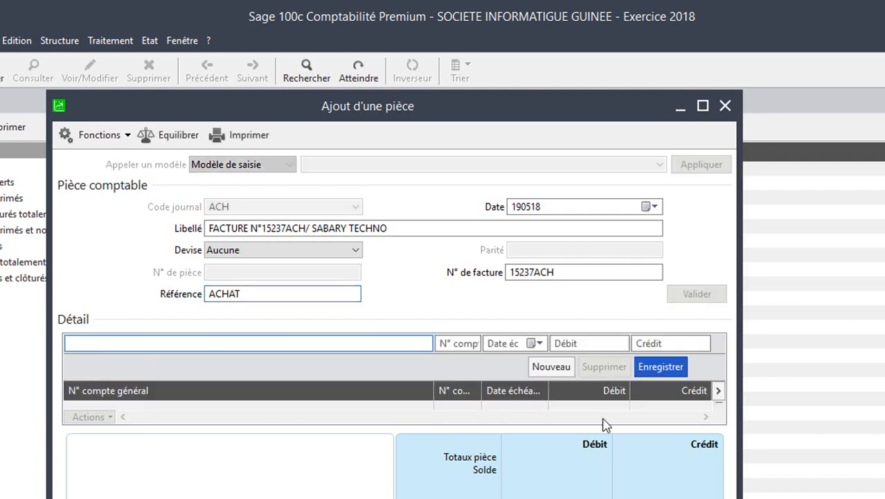
Maximize the document window and record a detail line debiting merchandise purchases account 60100000 with 5000000.
{"action": "type", "text": "60100000"}
{"action": "key", "text": "Tab"}
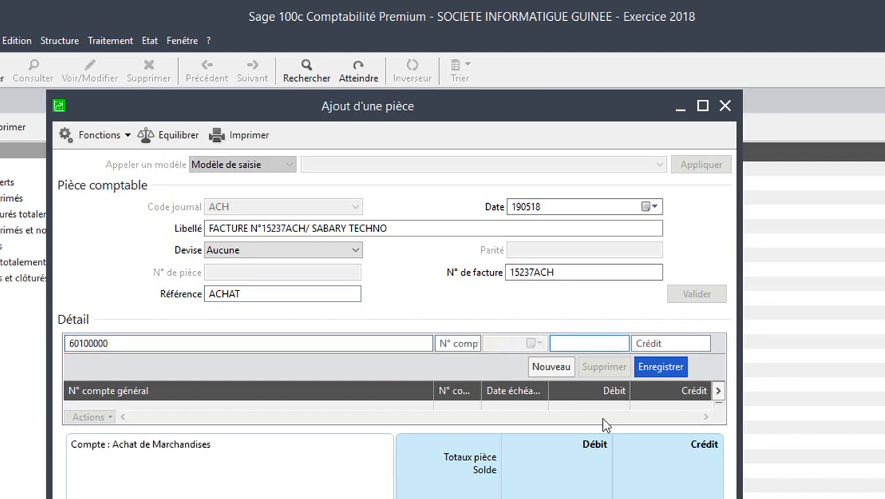
{"action": "right_click", "coordinate": [826, 231]}
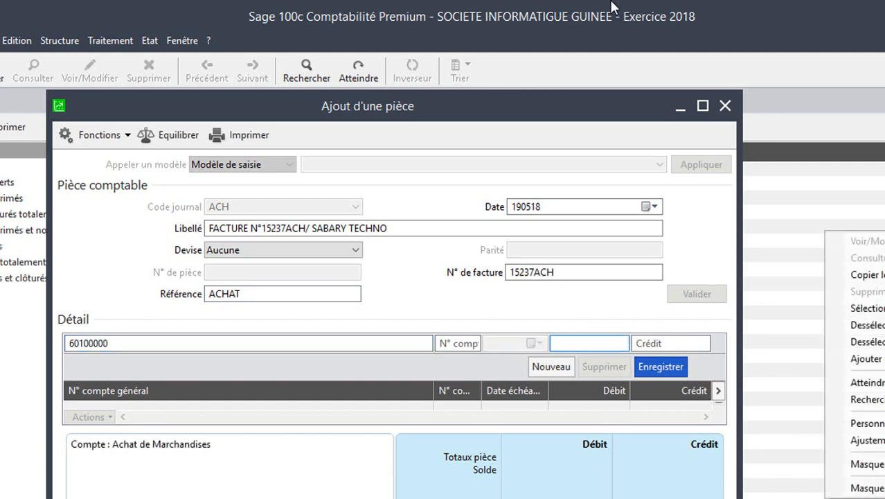
{"action": "left_click", "coordinate": [703, 105]}
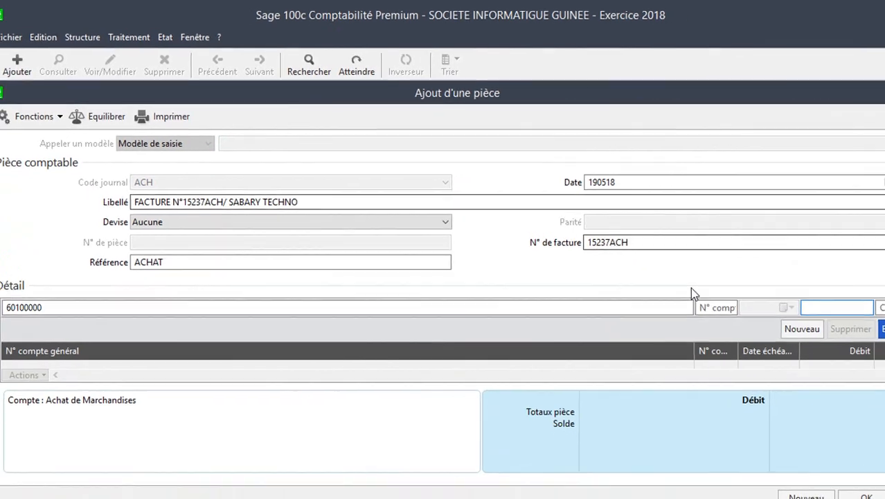
{"action": "type", "text": "5"}
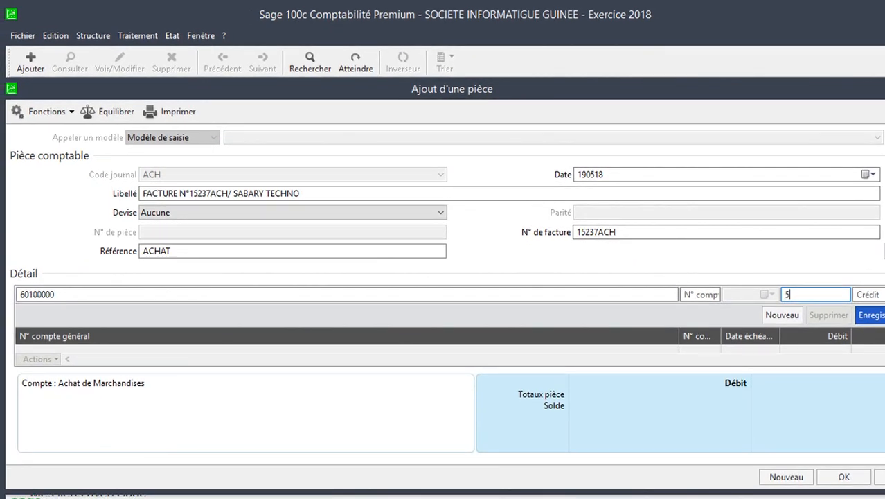
{"action": "type", "text": "000000"}
{"action": "key", "text": "Return"}
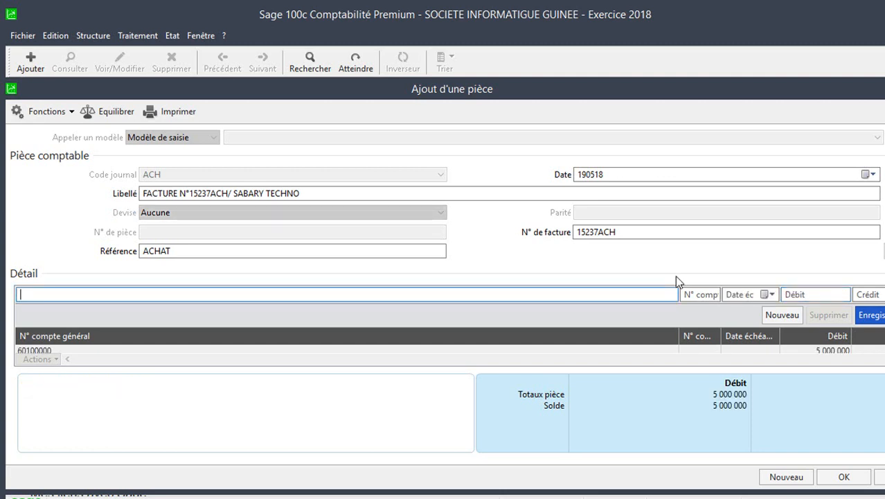
Record a recoverable VAT line on account 44520000 with the proposed debit of 900000.
{"action": "type", "text": "4452"}
{"action": "key", "text": "Tab"}
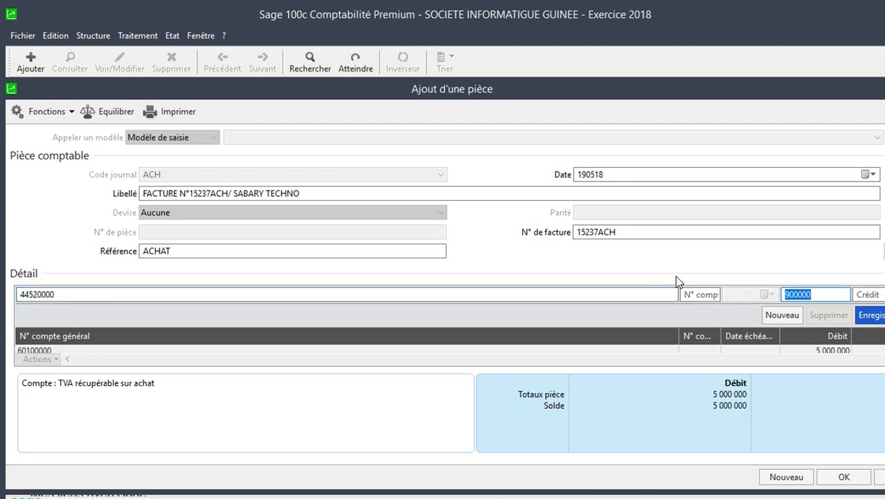
{"action": "key", "text": "Return"}
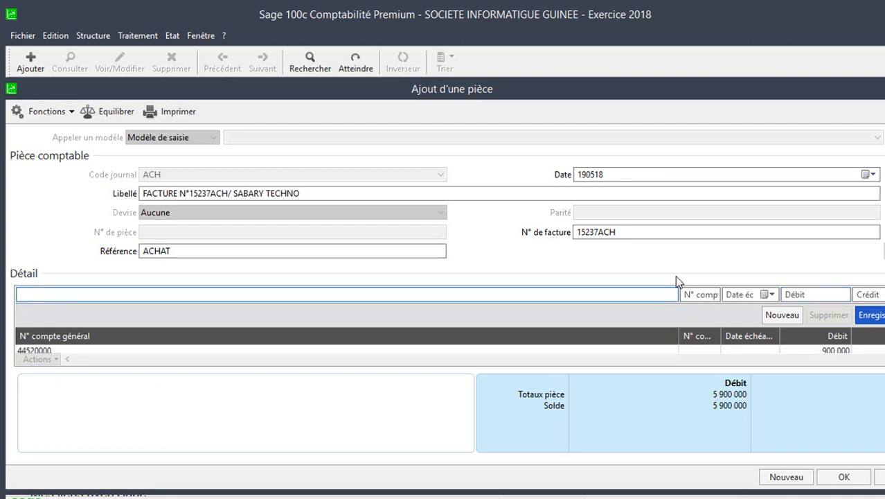
Add the supplier line for third-party account SAB with the proposed credit of 5900000 and accept its multiple due-date breakdown.
{"action": "key", "text": "Tab"}
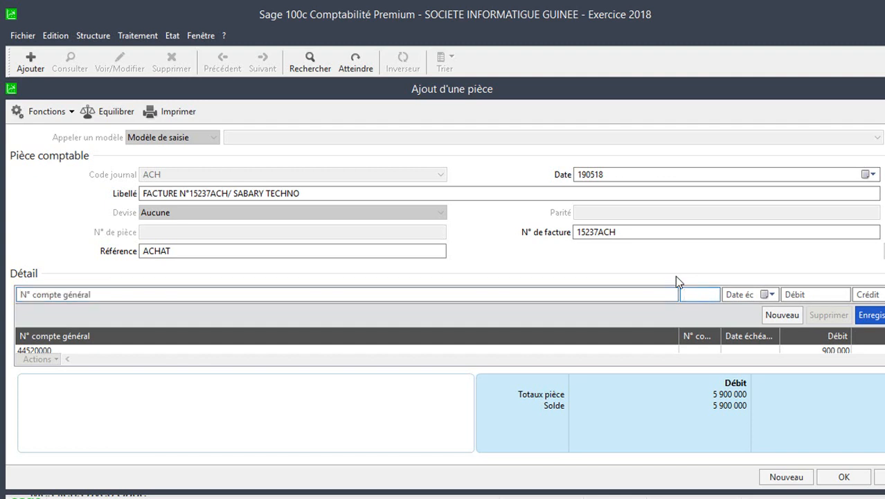
{"action": "type", "text": "SAB"}
{"action": "key", "text": "Tab"}
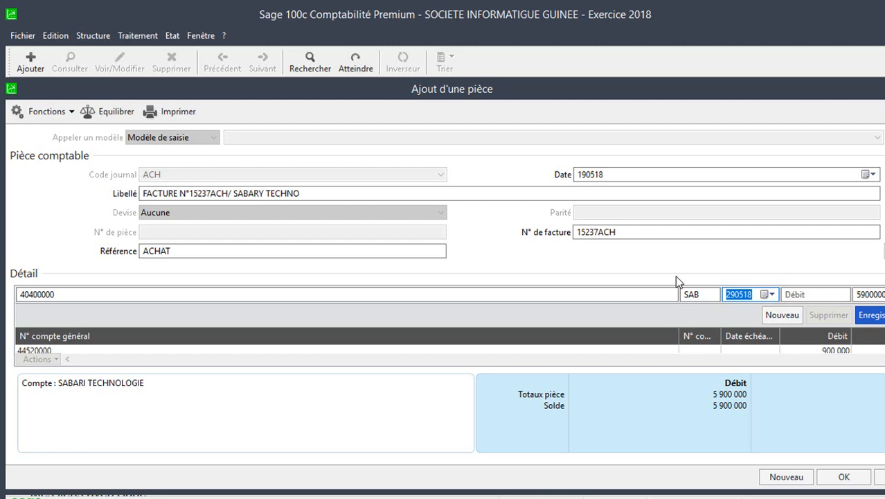
{"action": "key", "text": "Return"}
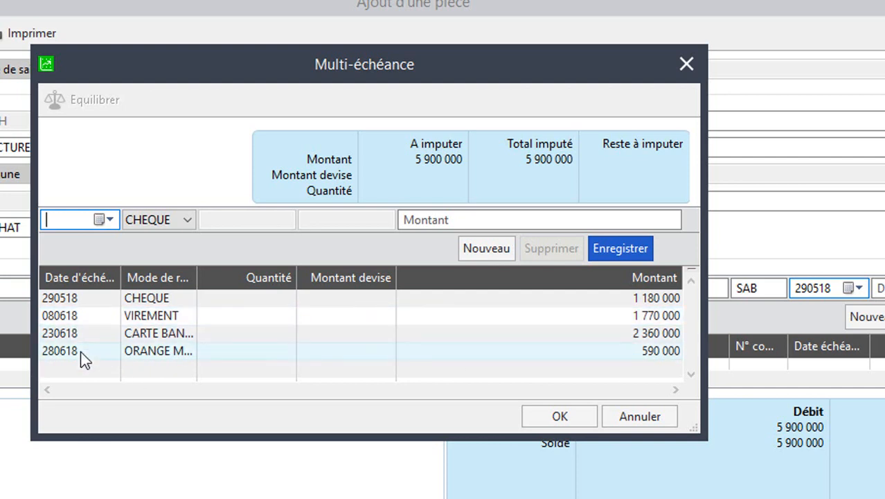
{"action": "left_click", "coordinate": [535, 420]}
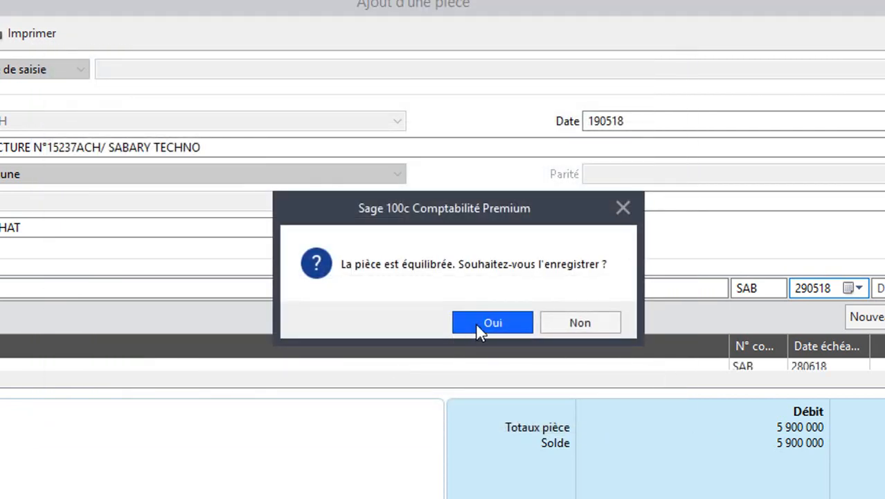
Record the balanced purchase document and close both the document window and the journal list.
{"action": "left_click", "coordinate": [478, 323]}
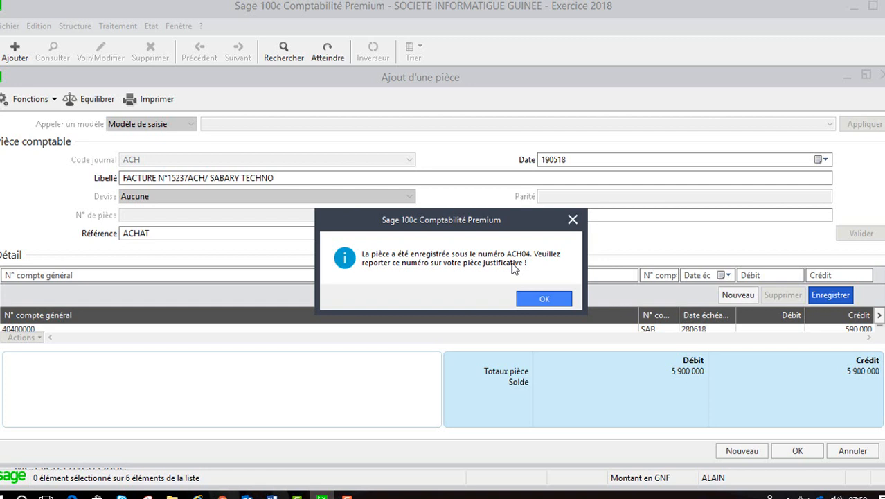
{"action": "left_click", "coordinate": [554, 300]}
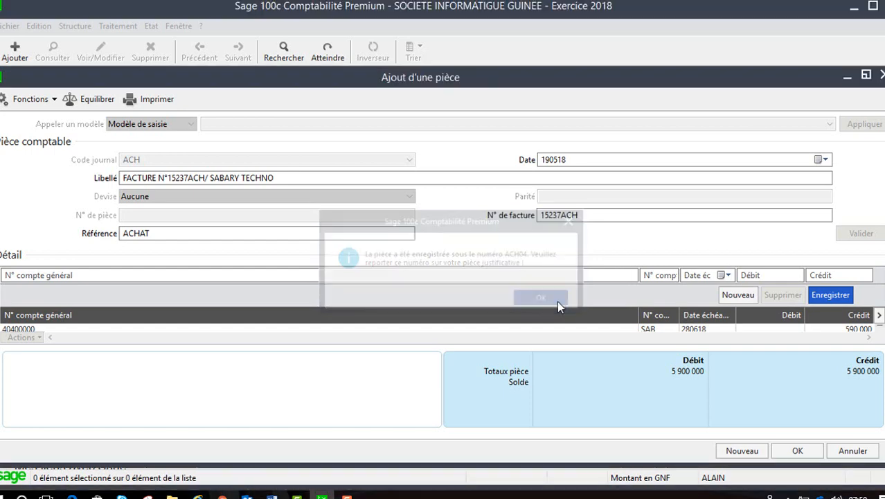
{"action": "left_click", "coordinate": [797, 451]}
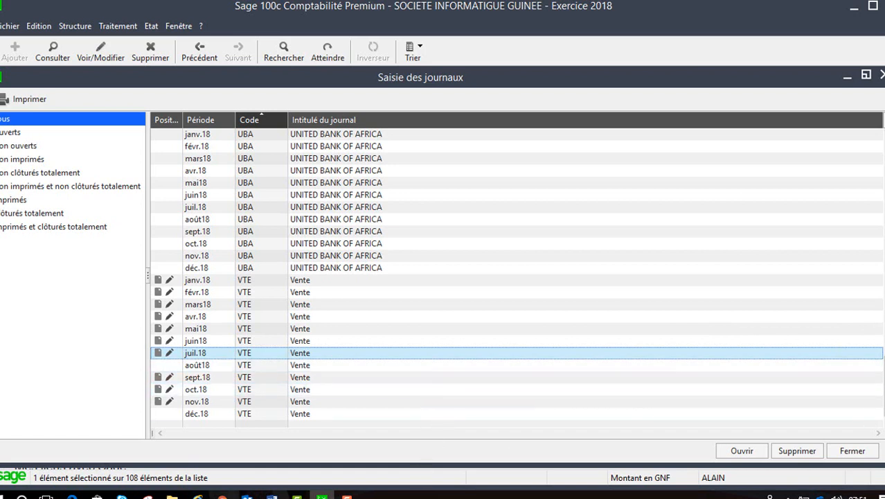
{"action": "left_click", "coordinate": [856, 450]}
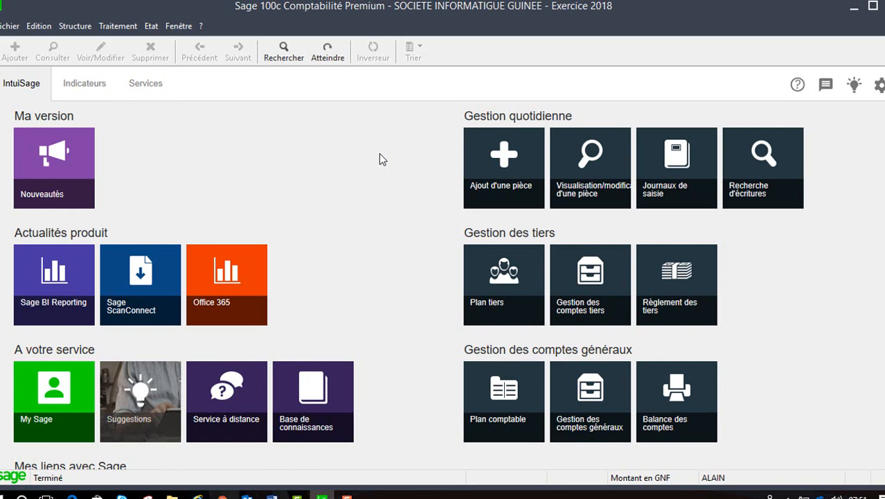
Create a new batch file named PREIMPUTATION on the desktop for batch entry (Saisie par lot).
{"action": "left_click", "coordinate": [111, 26]}
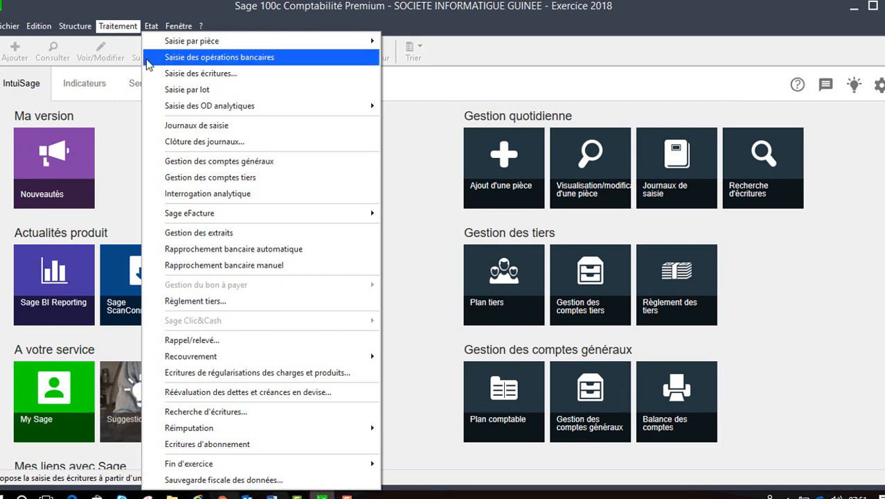
{"action": "left_click", "coordinate": [175, 91]}
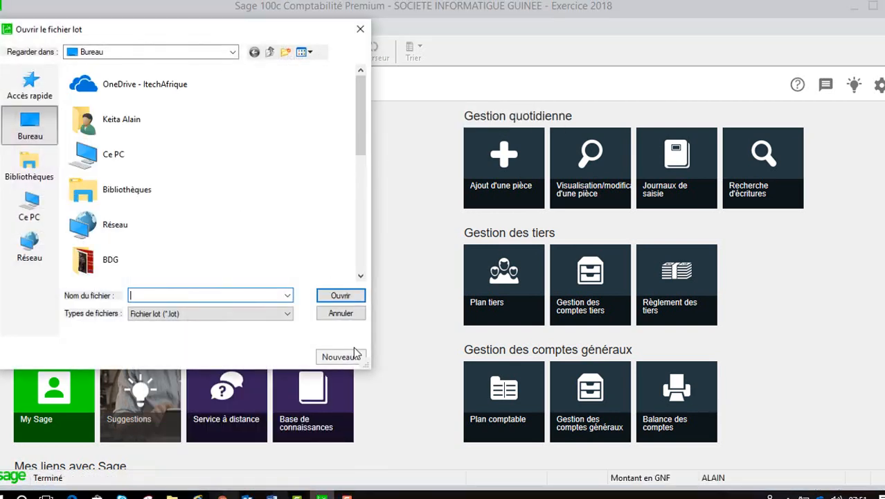
{"action": "left_click", "coordinate": [339, 357]}
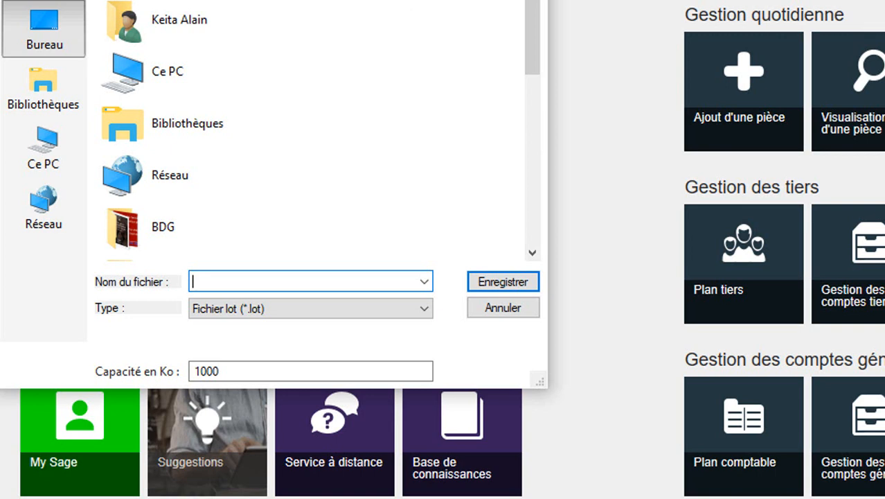
{"action": "type", "text": "PRE"}
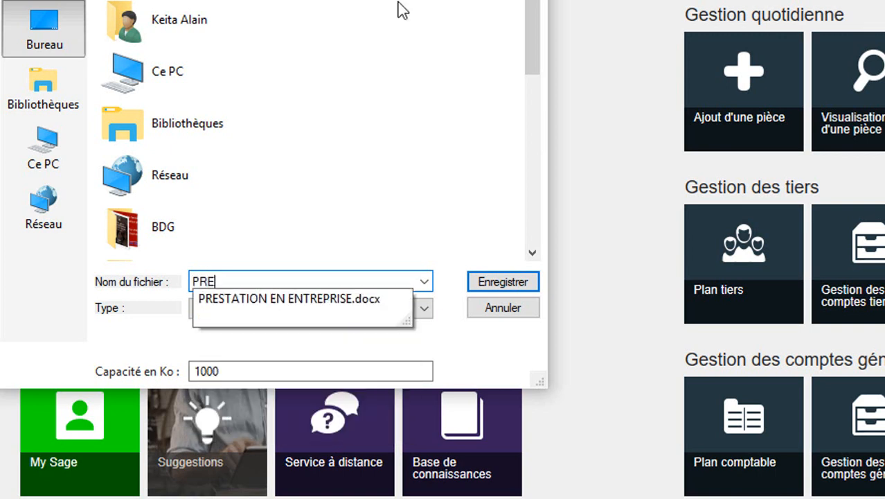
{"action": "type", "text": "IMPUTATION"}
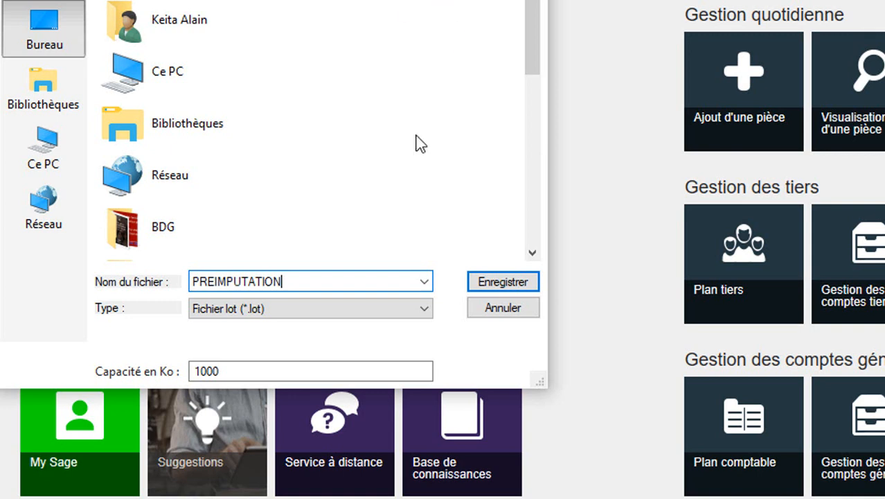
{"action": "left_click", "coordinate": [493, 286]}
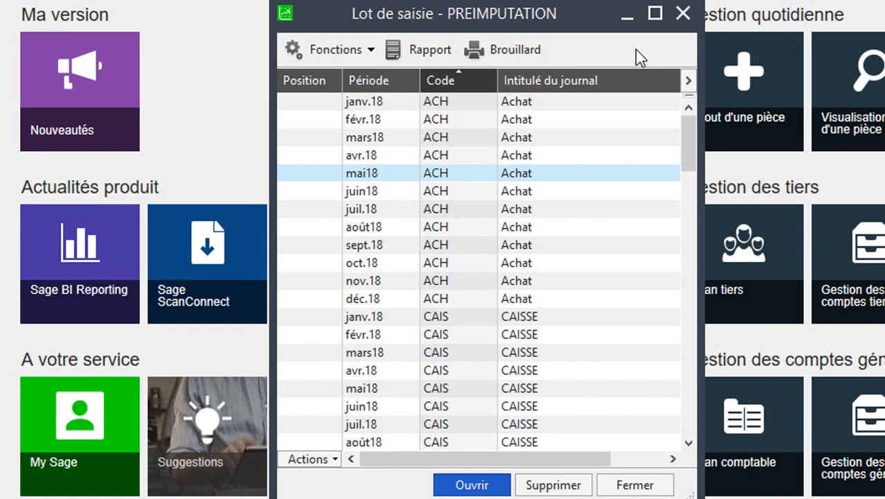
Open the January 2018 purchase journal (ACH) in the PREIMPUTATION batch and apply the ACHAT entry template.
{"action": "left_click_drag", "start_coordinate": [687, 134], "coordinate": [686, 195]}
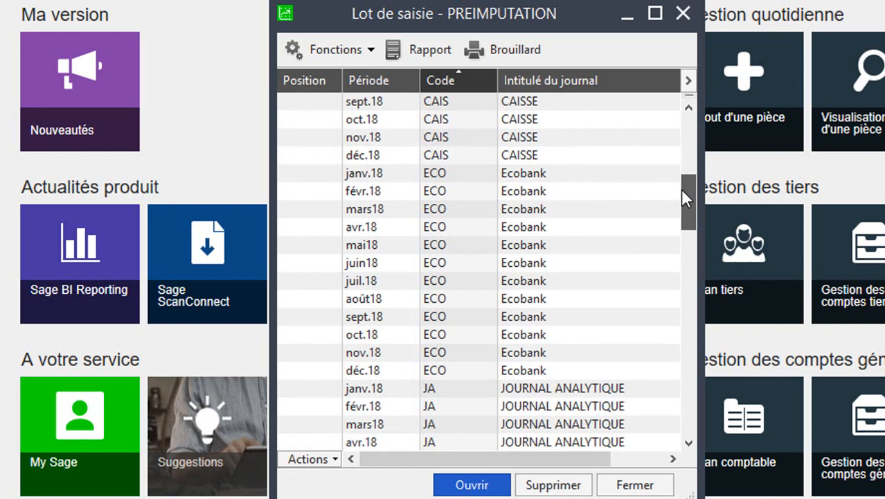
{"action": "left_click_drag", "start_coordinate": [683, 191], "coordinate": [682, 118]}
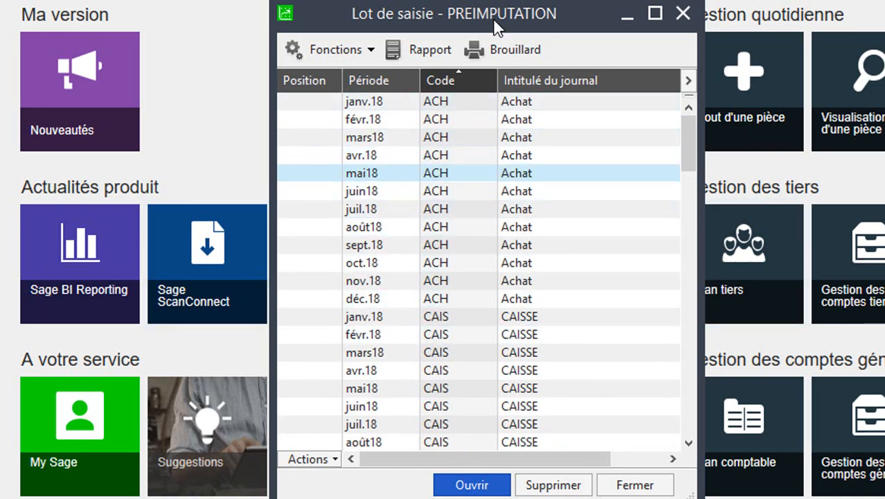
{"action": "double_click", "coordinate": [440, 104]}
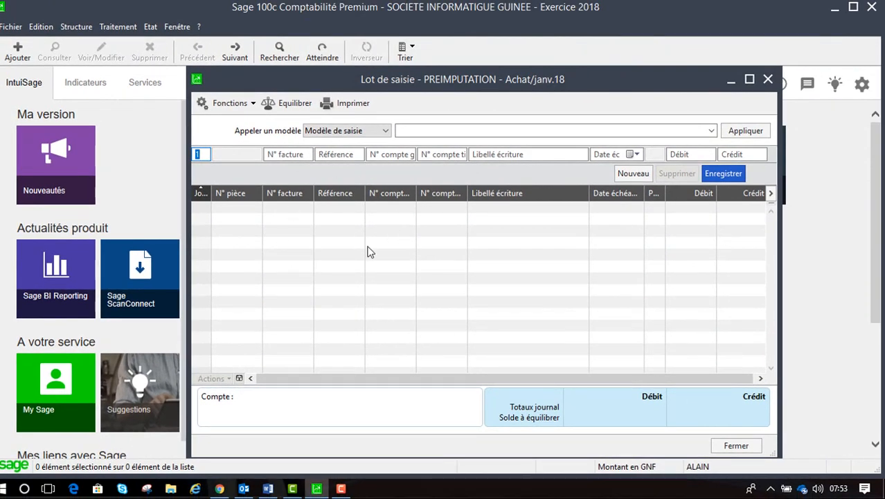
{"action": "left_click", "coordinate": [714, 132]}
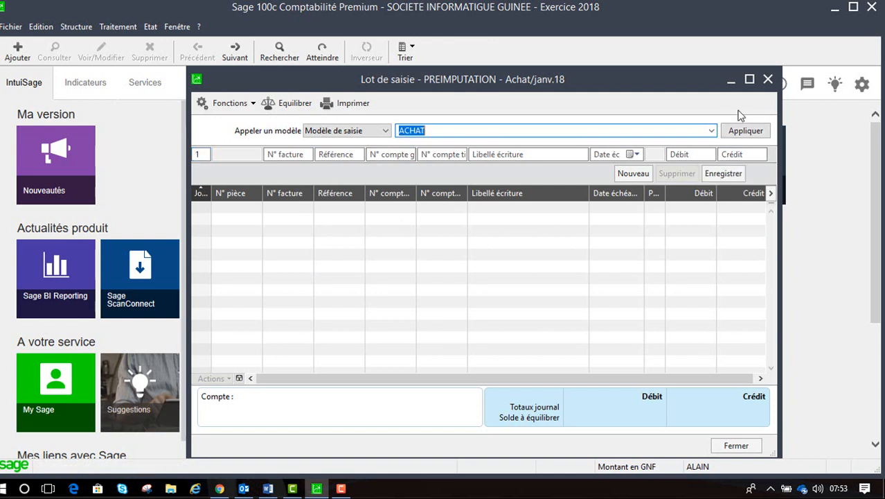
{"action": "left_click", "coordinate": [742, 130]}
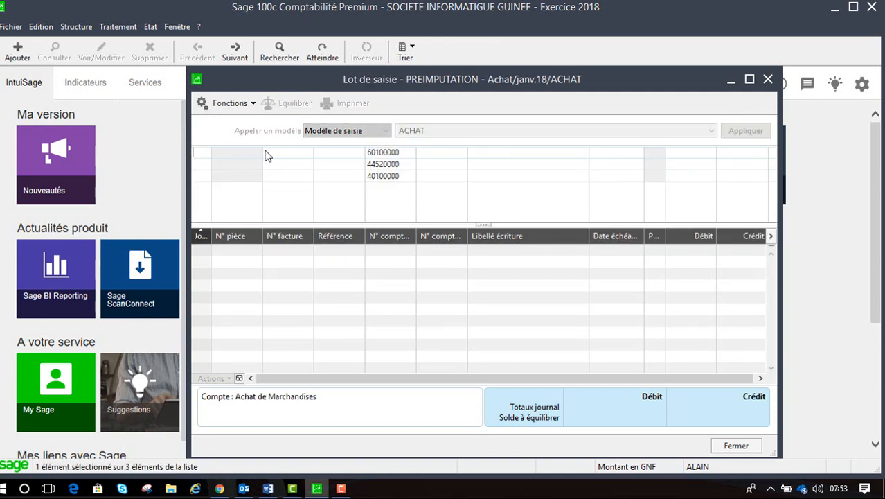
Fill in day 24, invoice number ACH0123 and reference ACHAT1 on the template's entry lines.
{"action": "type", "text": "24"}
{"action": "key", "text": "Tab"}
{"action": "type", "text": "ACH0123"}
{"action": "key", "text": "Tab"}
{"action": "type", "text": "ACHAT1"}
{"action": "key", "text": "Tab"}
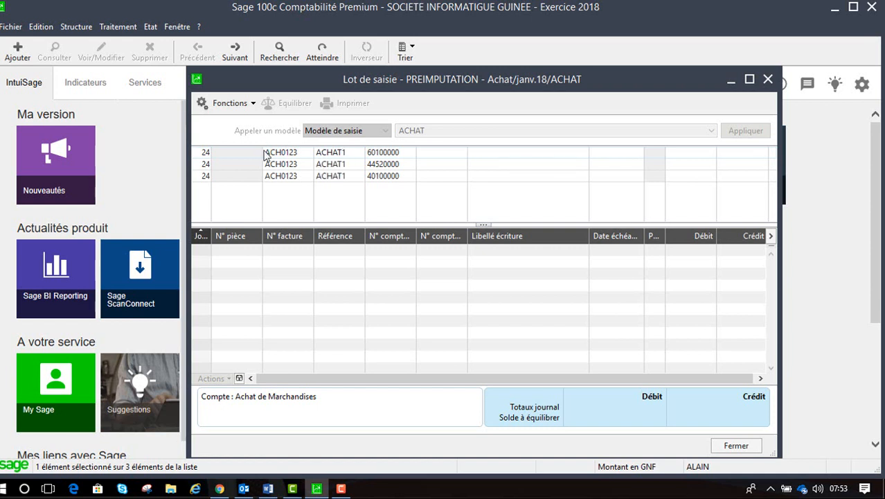
Enter the label FACTURE N°ACH0123 and a debit of 10000000 on the 60100000 line, letting the template calculate the remaining amounts.
{"action": "type", "text": "FACTURE N°"}
{"action": "type", "text": "ACH"}
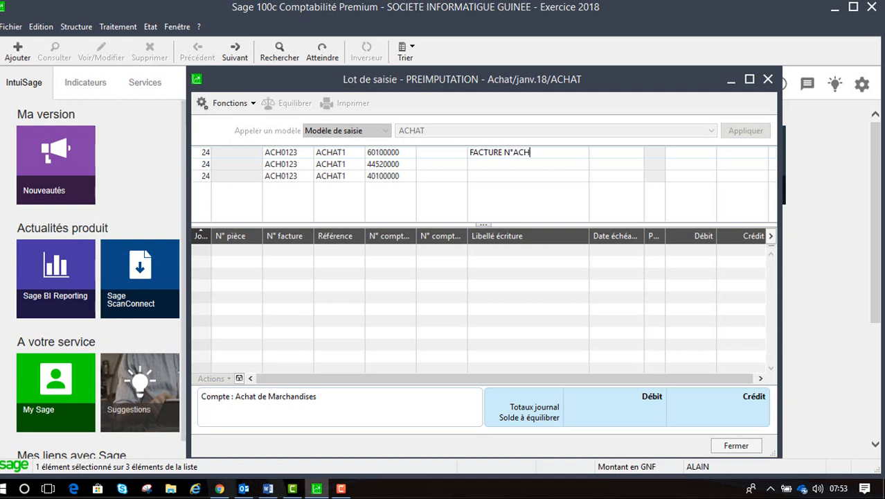
{"action": "type", "text": "0123"}
{"action": "key", "text": "Tab"}
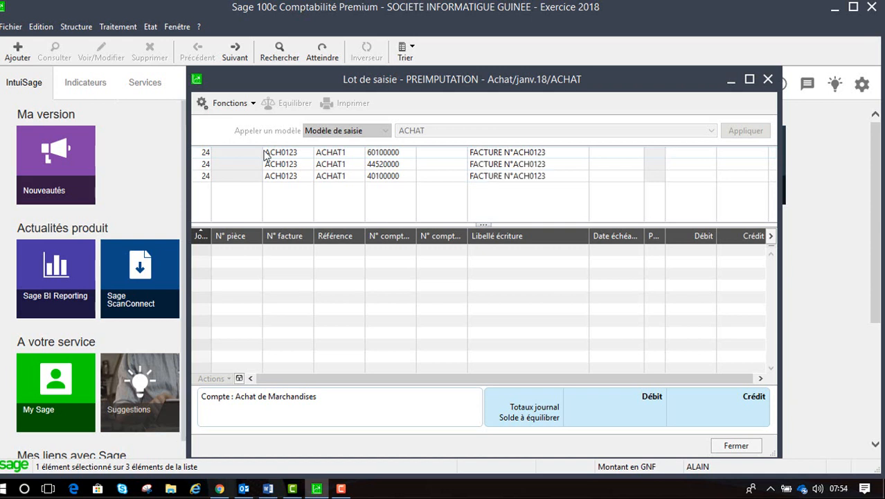
{"action": "type", "text": "10000000"}
{"action": "key", "text": "Return"}
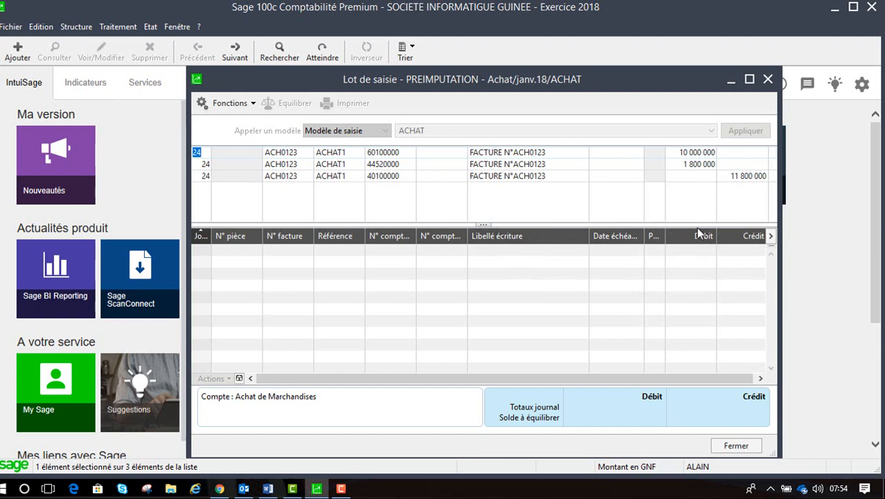
Maximize the batch entry window and assign supplier third-party account AYO (AYOTIC) to the 40100000 line.
{"action": "left_click", "coordinate": [750, 81]}
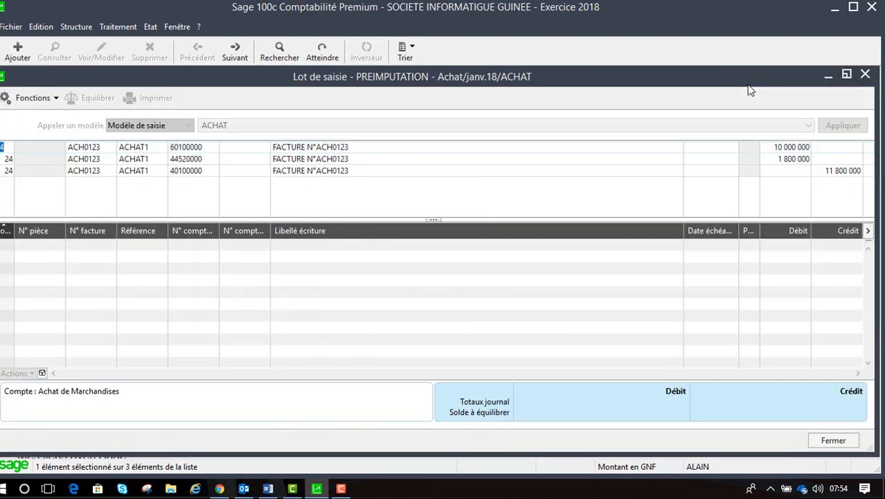
{"action": "key", "text": "Tab"}
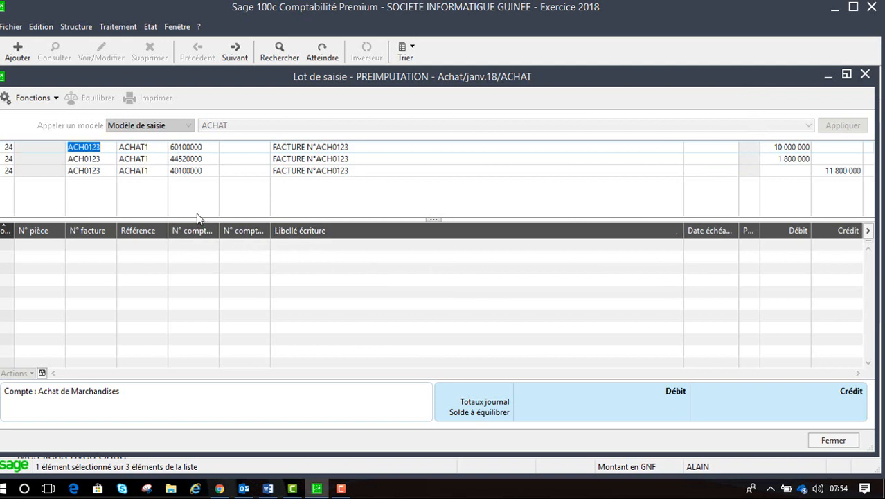
{"action": "left_click", "coordinate": [245, 170]}
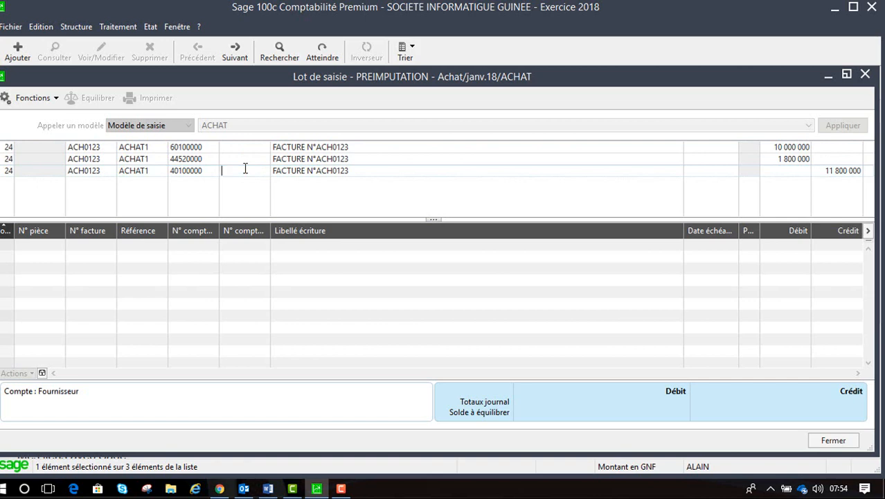
{"action": "double_click", "coordinate": [245, 169]}
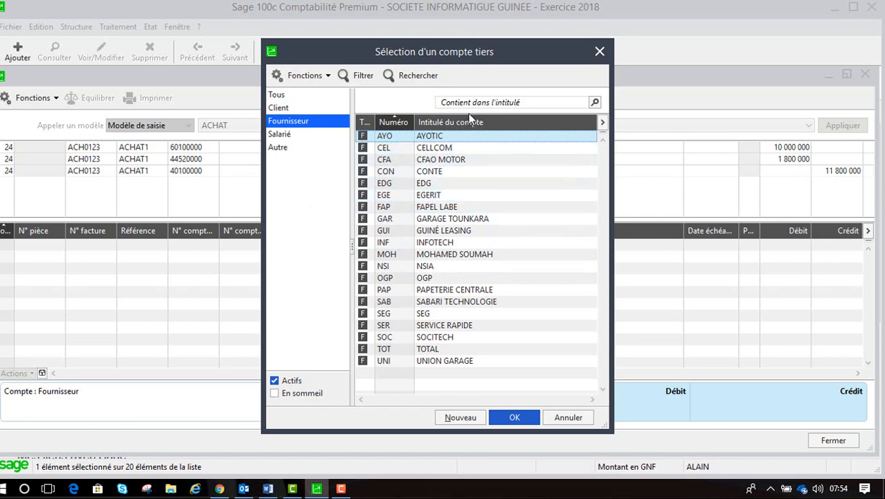
{"action": "double_click", "coordinate": [461, 141]}
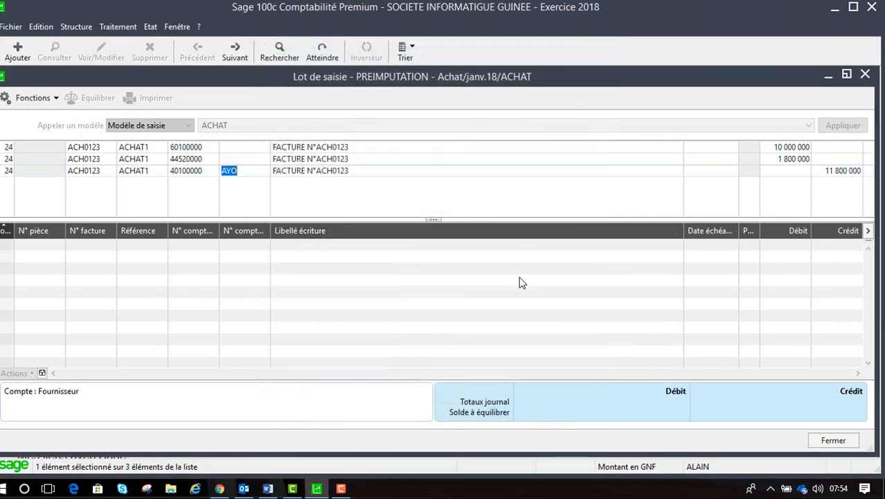
{"action": "key", "text": "Return"}
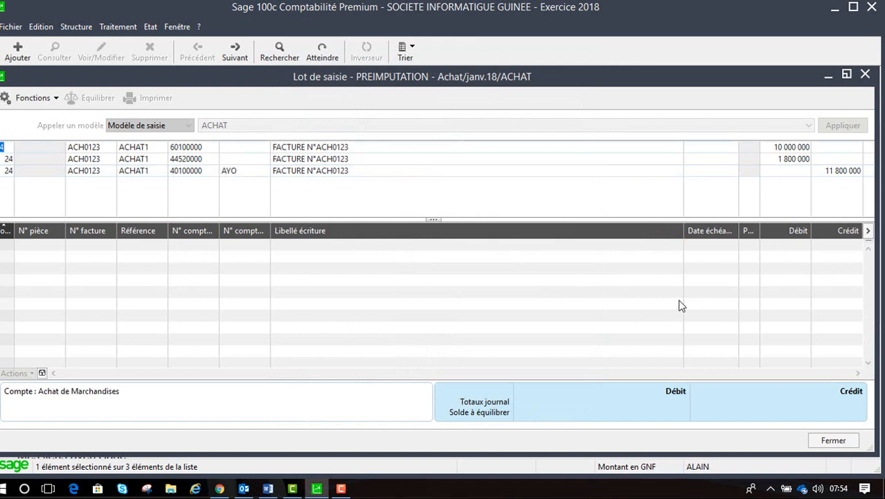
{"action": "left_click", "coordinate": [243, 175]}
{"action": "left_click", "coordinate": [243, 175]}
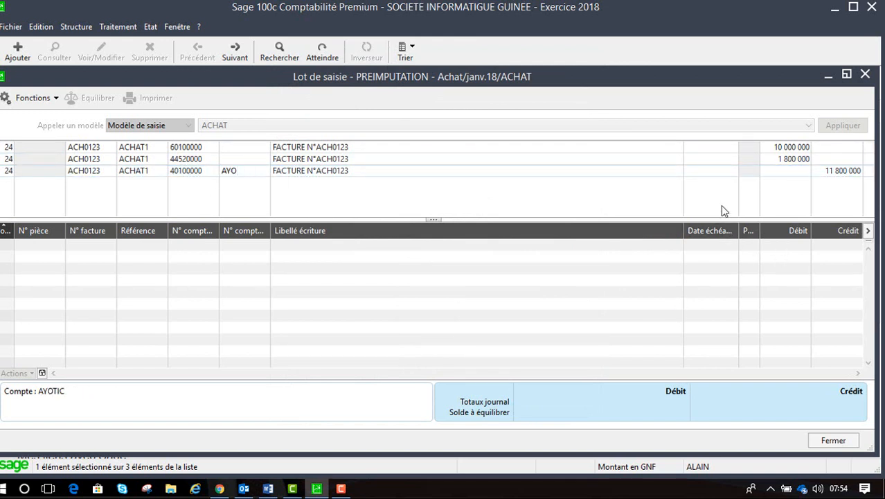
Set the supplier line's due date to 19/05/2018 and validate the entry with its proposed multiple due-date breakdown.
{"action": "left_click", "coordinate": [708, 170]}
{"action": "left_click", "coordinate": [730, 169]}
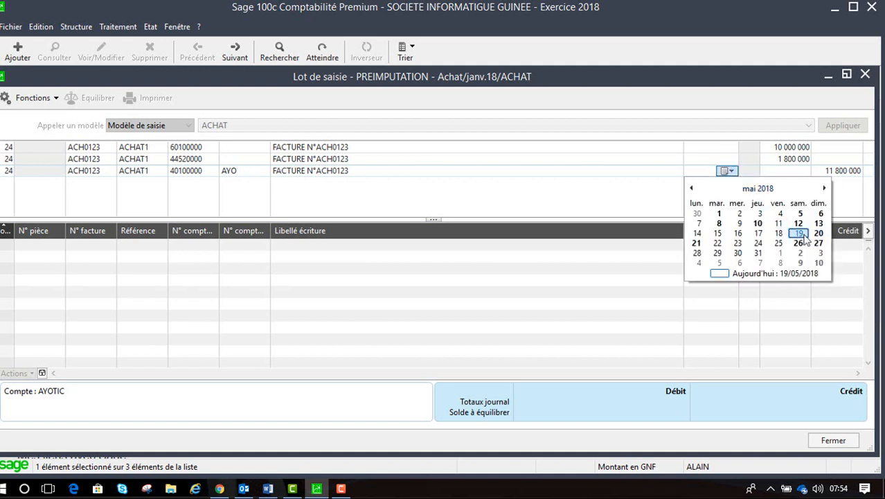
{"action": "left_click", "coordinate": [800, 235]}
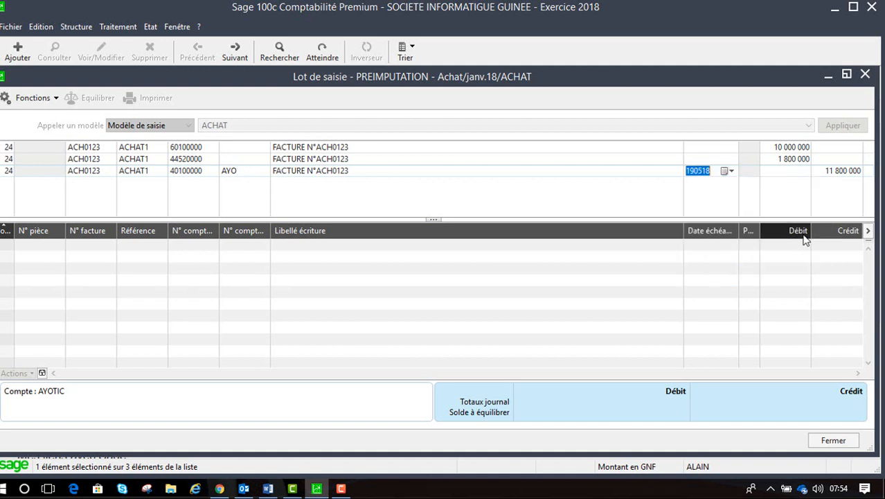
{"action": "left_click", "coordinate": [825, 438]}
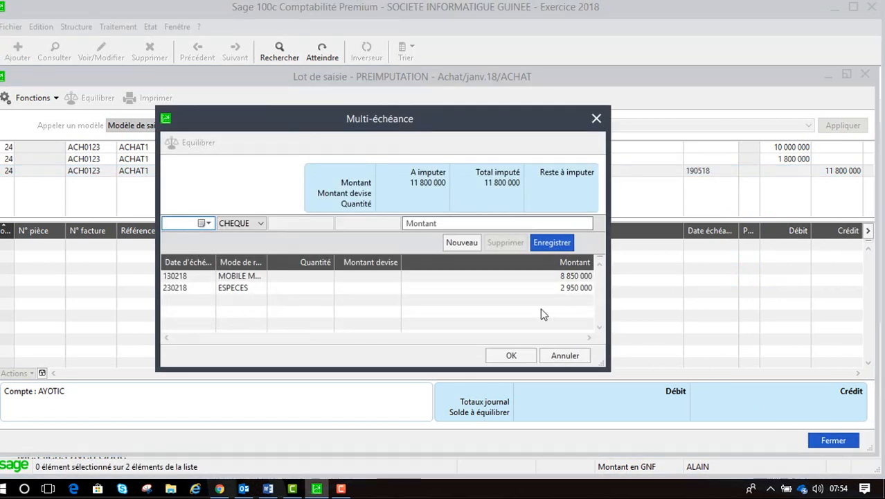
{"action": "left_click", "coordinate": [513, 356]}
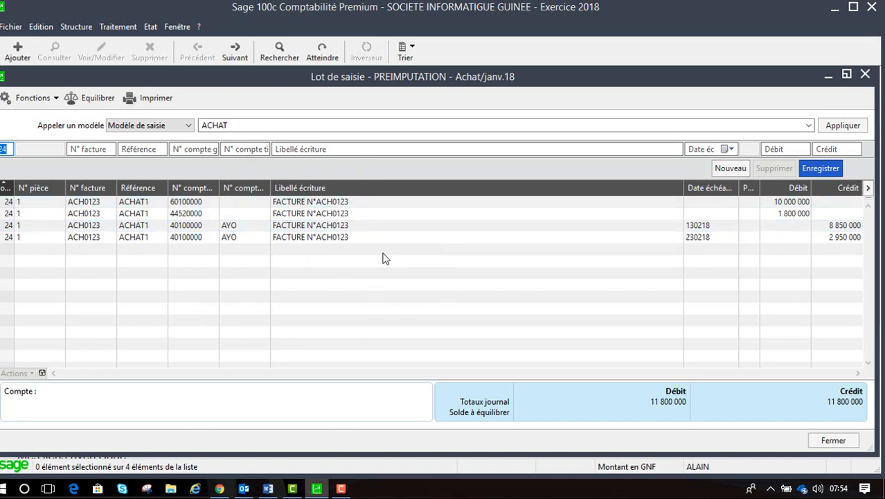
Close the purchase journal and the batch, then reopen the PREIMPUTATION batch file from the desktop through Saisie par lot.
{"action": "left_click", "coordinate": [834, 442]}
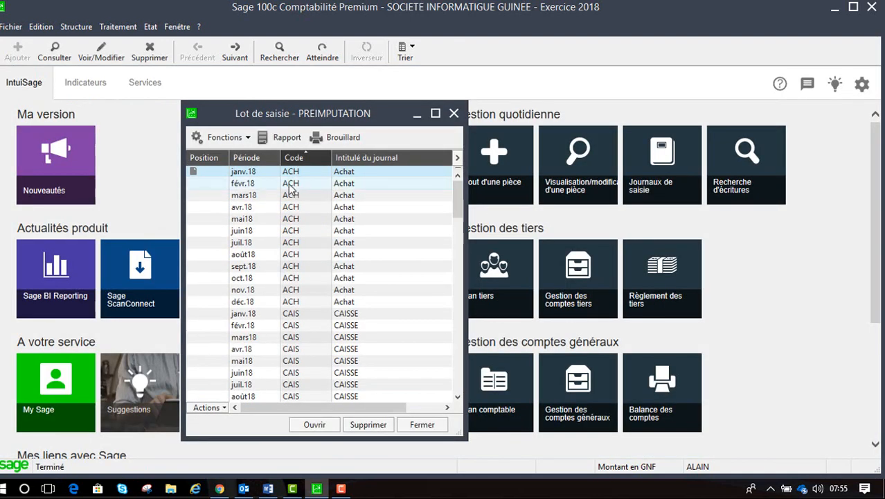
{"action": "left_click", "coordinate": [453, 114]}
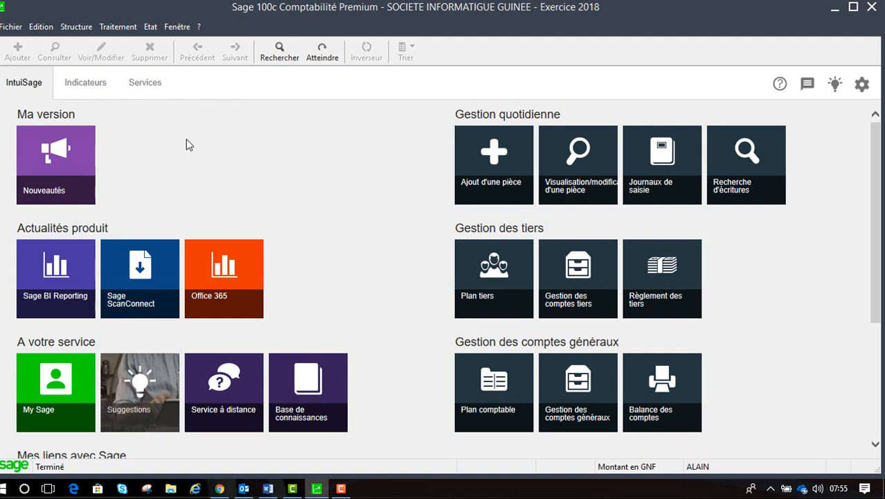
{"action": "left_click", "coordinate": [118, 27]}
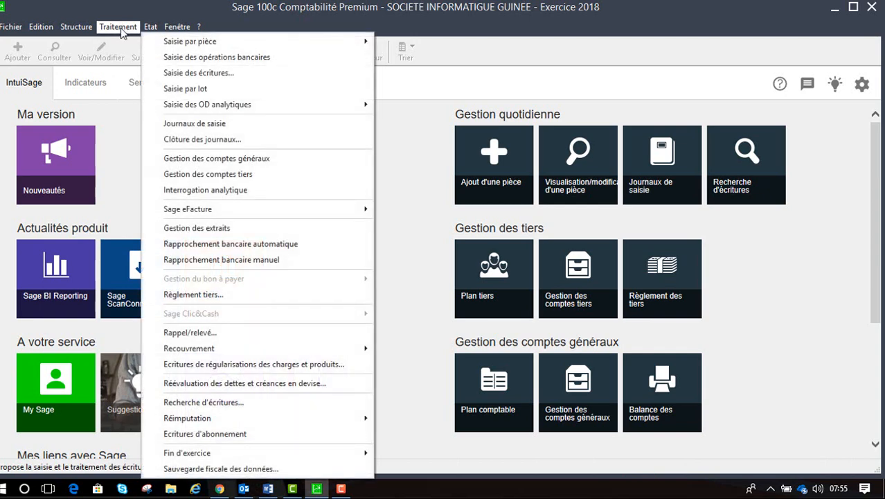
{"action": "left_click", "coordinate": [185, 89]}
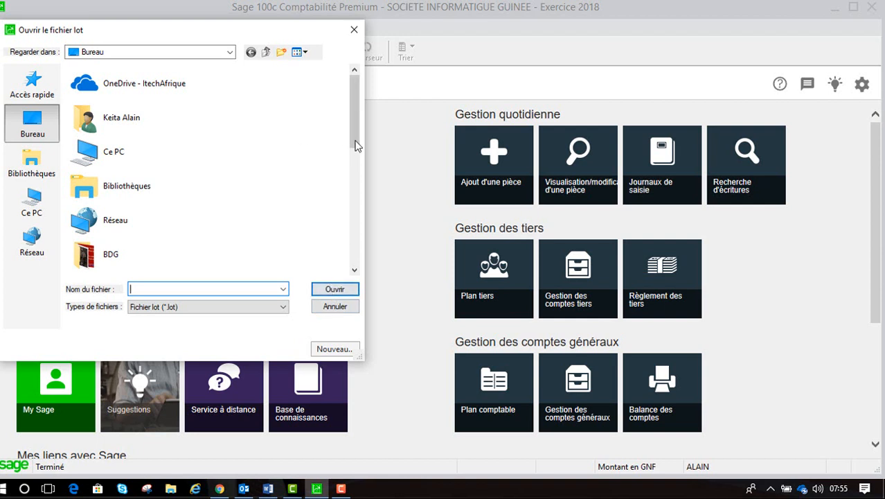
{"action": "left_click_drag", "start_coordinate": [358, 142], "coordinate": [358, 270]}
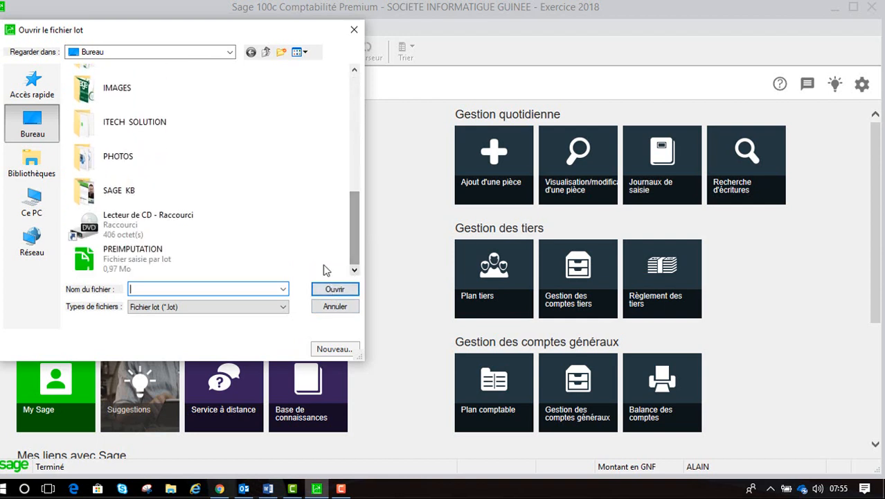
{"action": "left_click", "coordinate": [149, 267]}
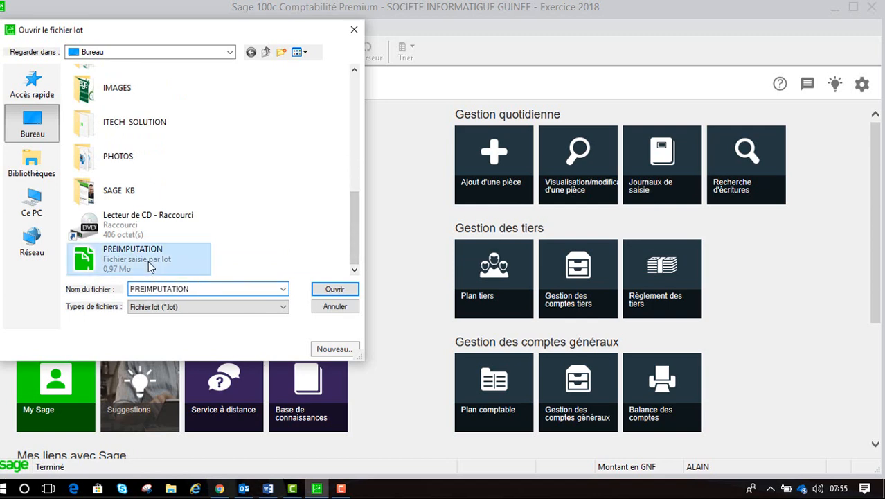
{"action": "left_click", "coordinate": [319, 290]}
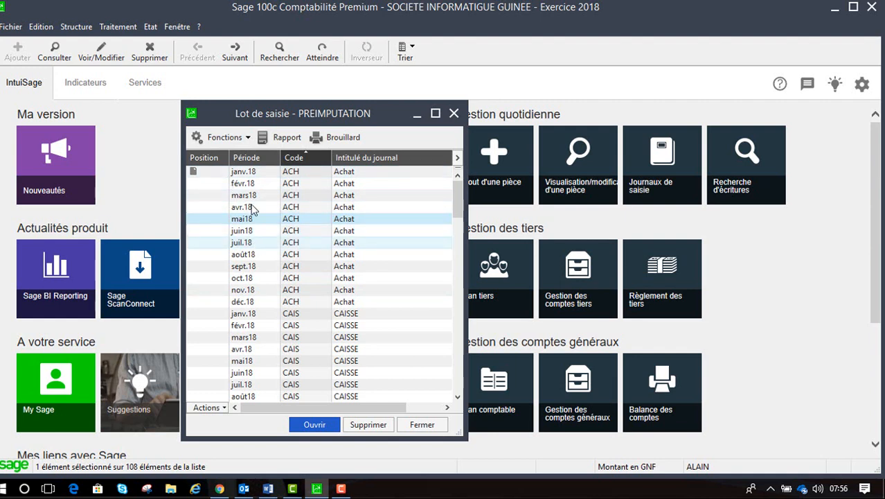
Open the January 2018 purchase journal of the batch to review its saved entries, and close it again.
{"action": "left_click", "coordinate": [242, 174]}
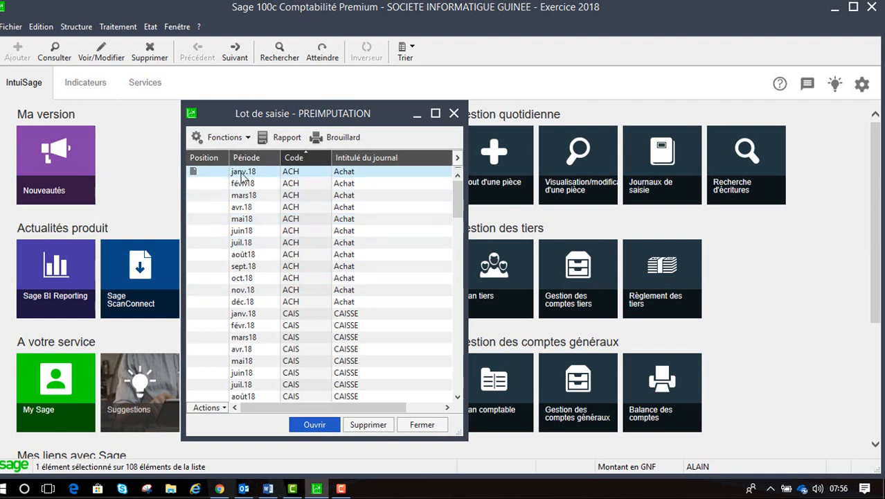
{"action": "double_click", "coordinate": [243, 173]}
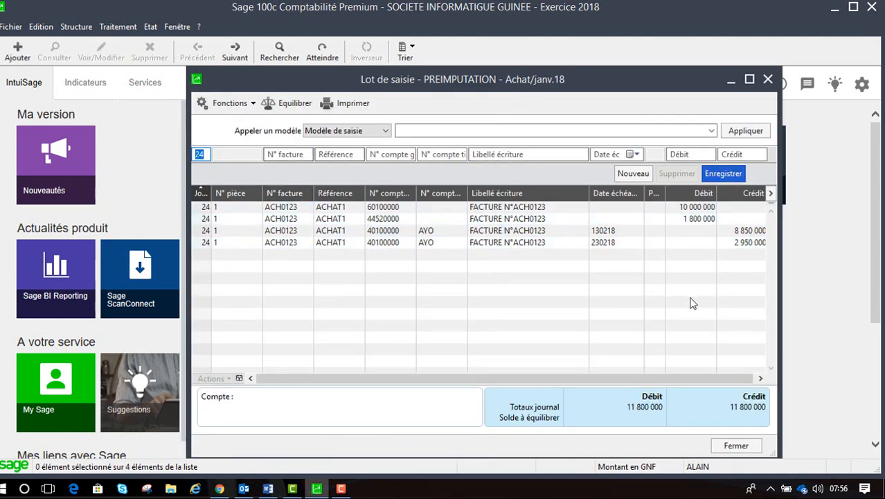
{"action": "left_click", "coordinate": [745, 446]}
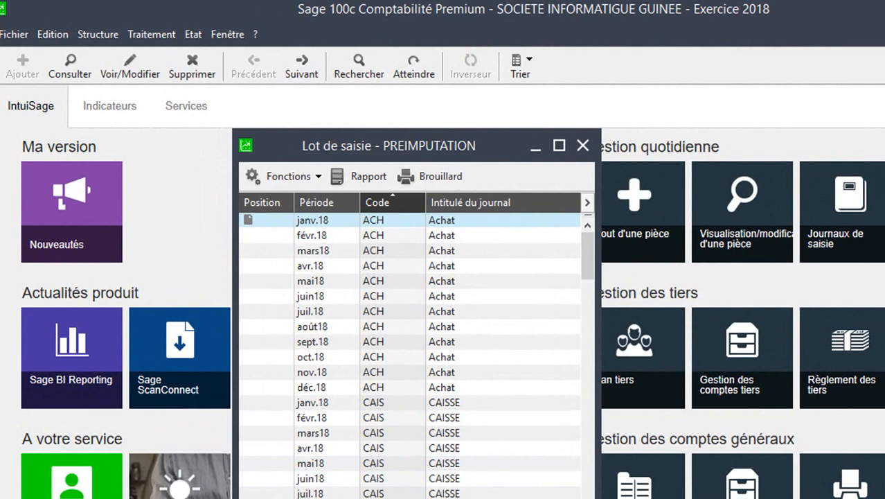
Run the batch's accounting update for journal ACH with deletion of updated entries, cancel printing the numbering report, and close the batch.
{"action": "left_click", "coordinate": [433, 497]}
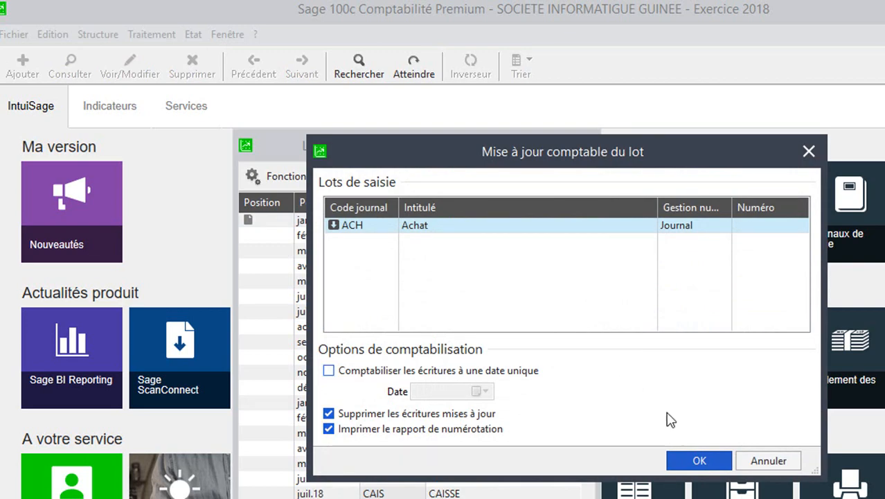
{"action": "left_click", "coordinate": [696, 461]}
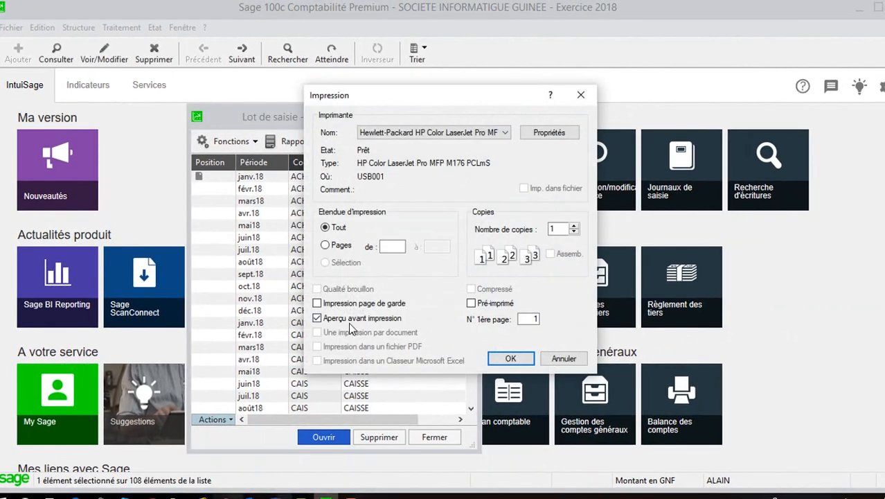
{"action": "left_click", "coordinate": [348, 320]}
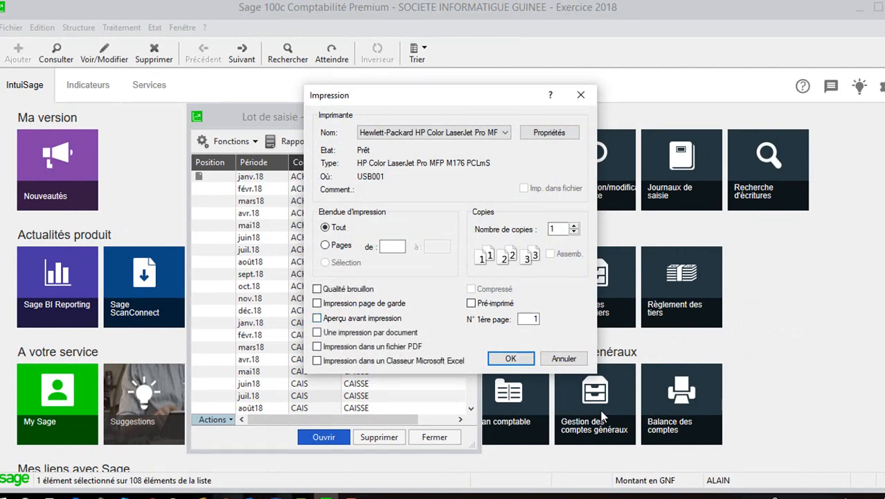
{"action": "left_click", "coordinate": [563, 358]}
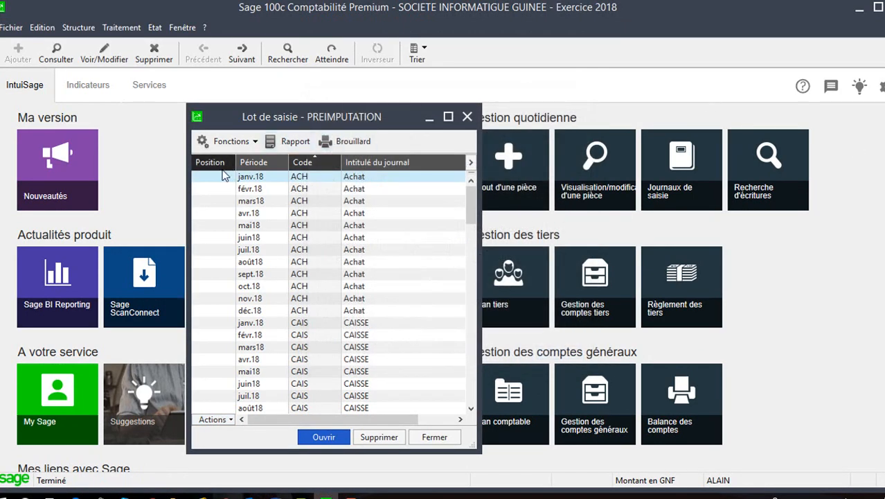
{"action": "left_click", "coordinate": [446, 439]}
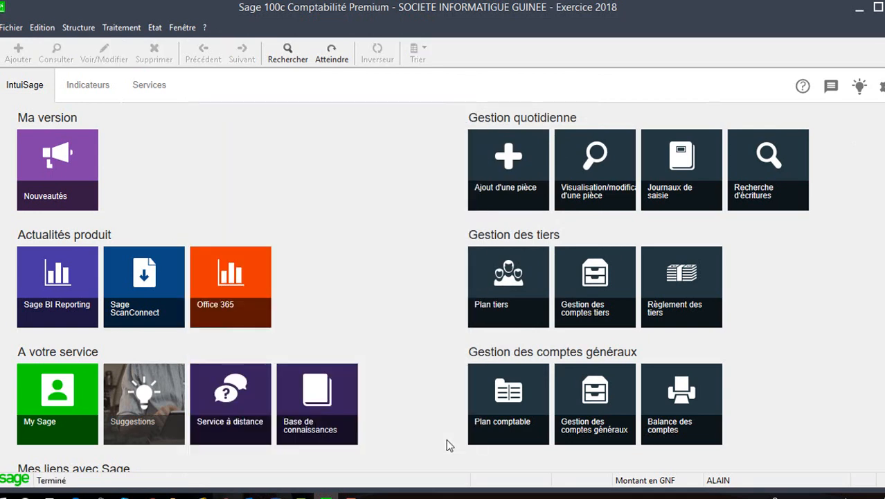
Open the January 2018 purchase journal from Journaux de saisie to review the posted ACH0123 invoice lines, and close both the journal and the list.
{"action": "left_click", "coordinate": [111, 28]}
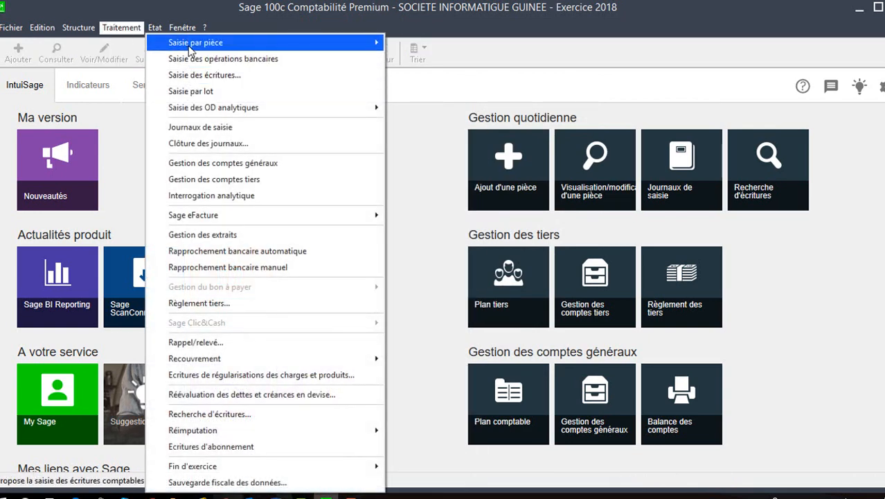
{"action": "left_click", "coordinate": [208, 127]}
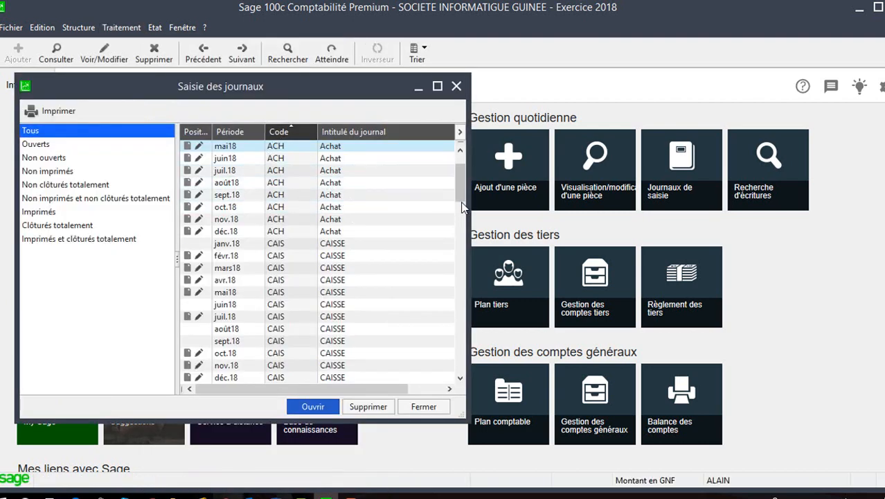
{"action": "left_click_drag", "start_coordinate": [462, 199], "coordinate": [464, 174]}
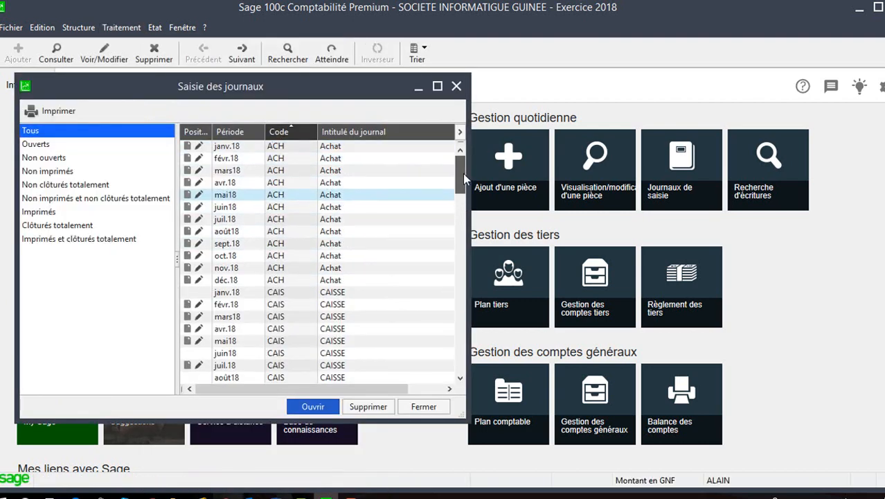
{"action": "left_click", "coordinate": [305, 149]}
{"action": "double_click", "coordinate": [305, 149]}
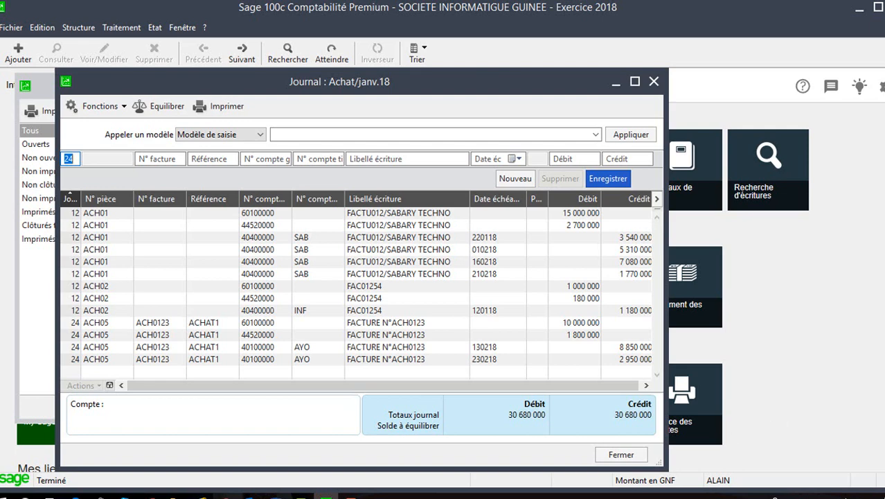
{"action": "left_click", "coordinate": [640, 457]}
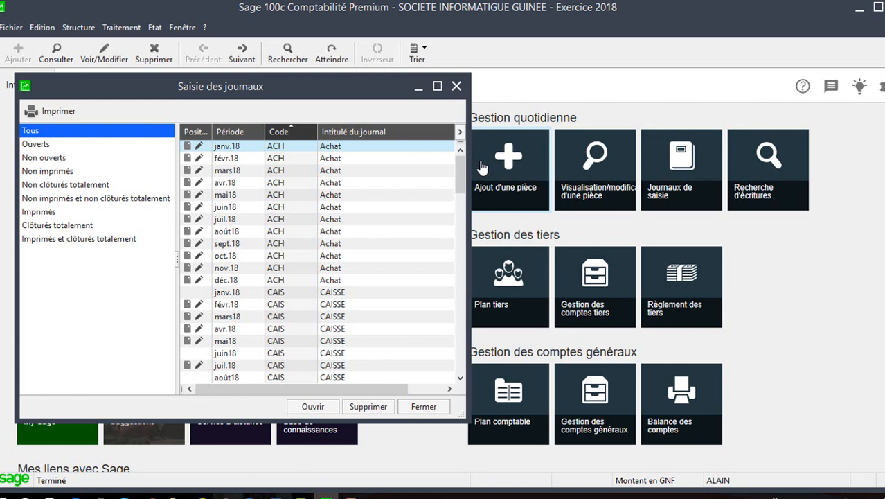
{"action": "left_click", "coordinate": [456, 86]}
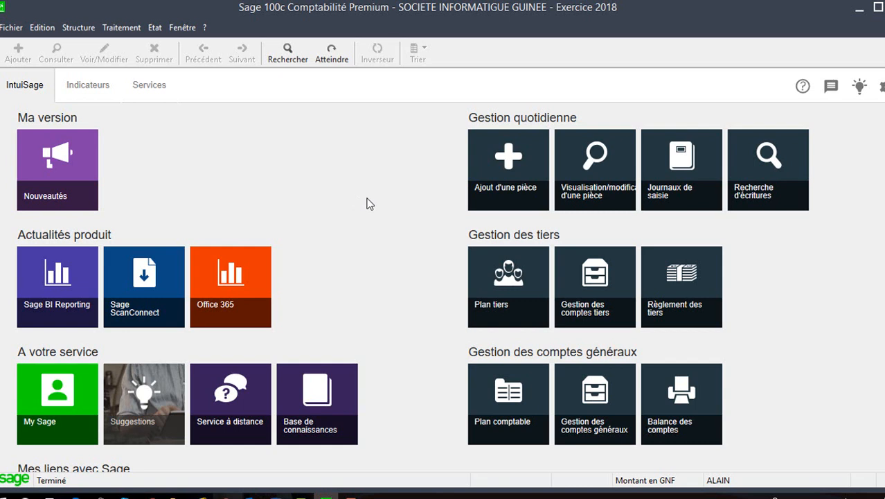
Open Gestion des comptes tiers and select the supplier account PAP, PAPETERIE CENTRALE.
{"action": "left_click", "coordinate": [87, 31]}
{"action": "left_click", "coordinate": [99, 93]}
{"action": "scroll", "coordinate": [283, 305], "scroll_direction": "down", "scroll_amount": 4}
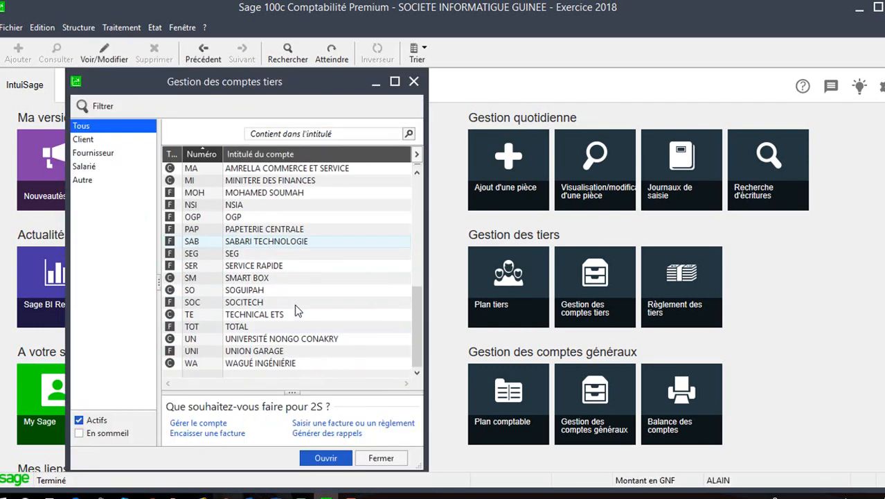
{"action": "left_click", "coordinate": [228, 255]}
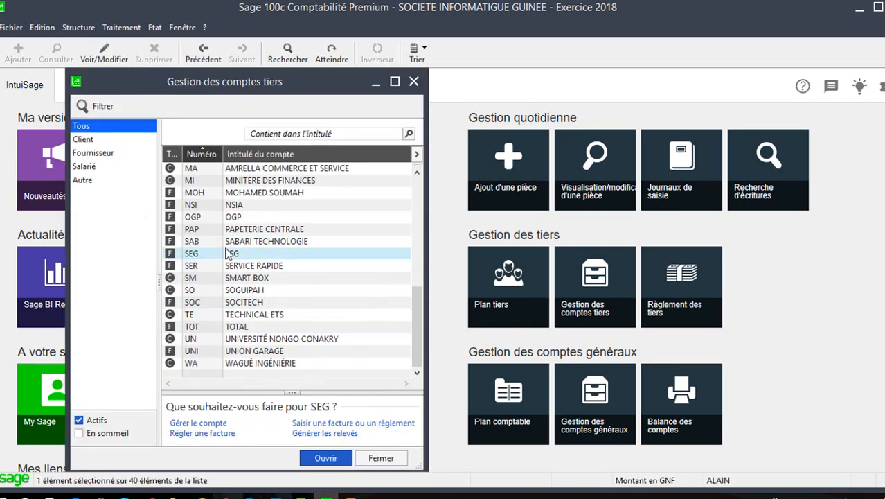
{"action": "key", "text": "Up"}
{"action": "key", "text": "Up"}
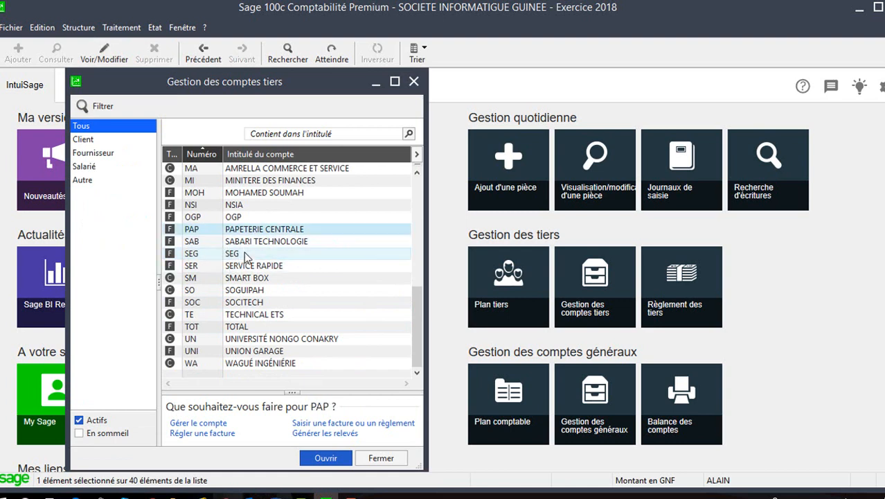
Open invoice or payment entry for supplier PAP, decline assigning an entry template to the account, and cancel the new document.
{"action": "left_click", "coordinate": [337, 424]}
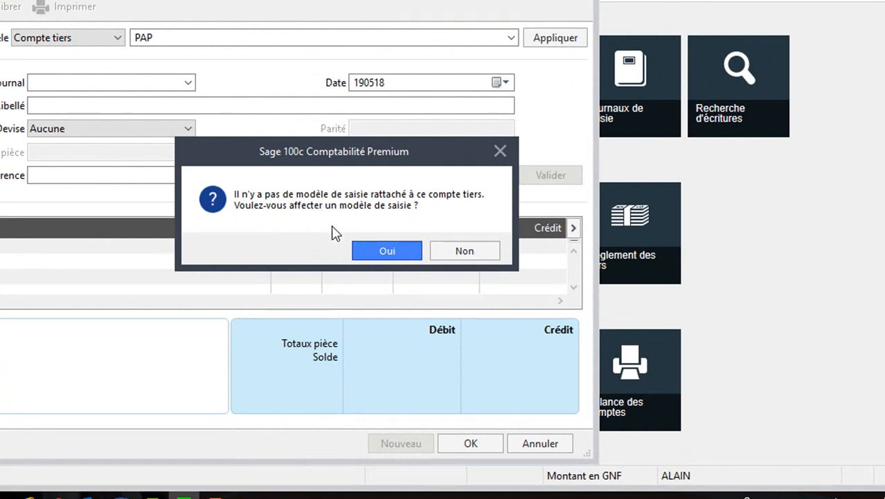
{"action": "left_click", "coordinate": [464, 250]}
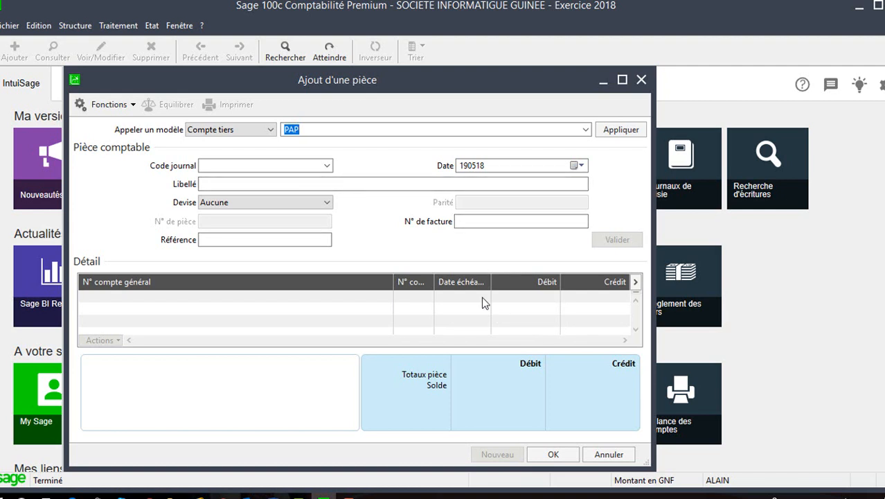
{"action": "left_click", "coordinate": [616, 455]}
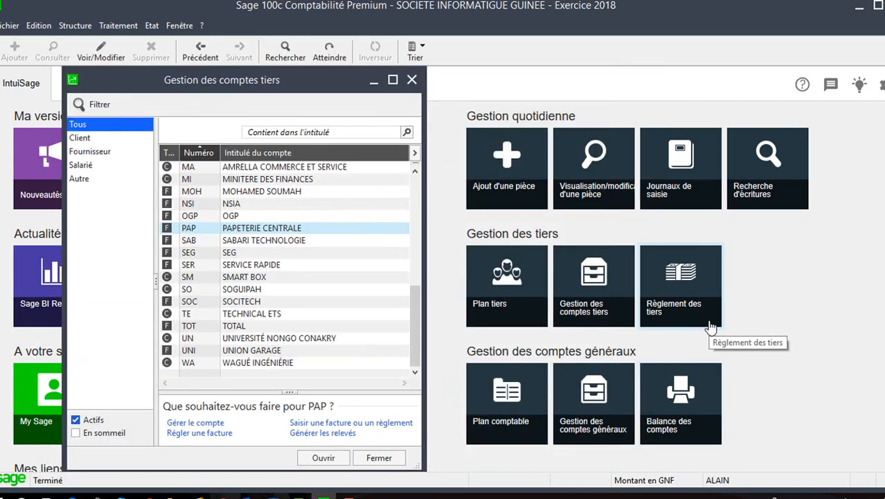